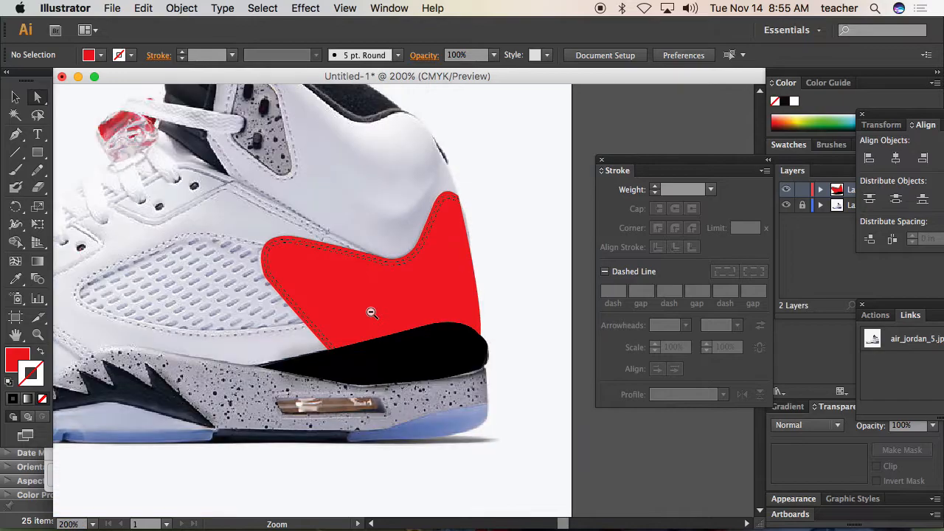
- Create a new layer above Layer 2 for the shoe artwork
mouse_move(332, 289)
left_mouse_down()
mouse_move(416, 329)
mouse_move(391, 312)
left_mouse_up()
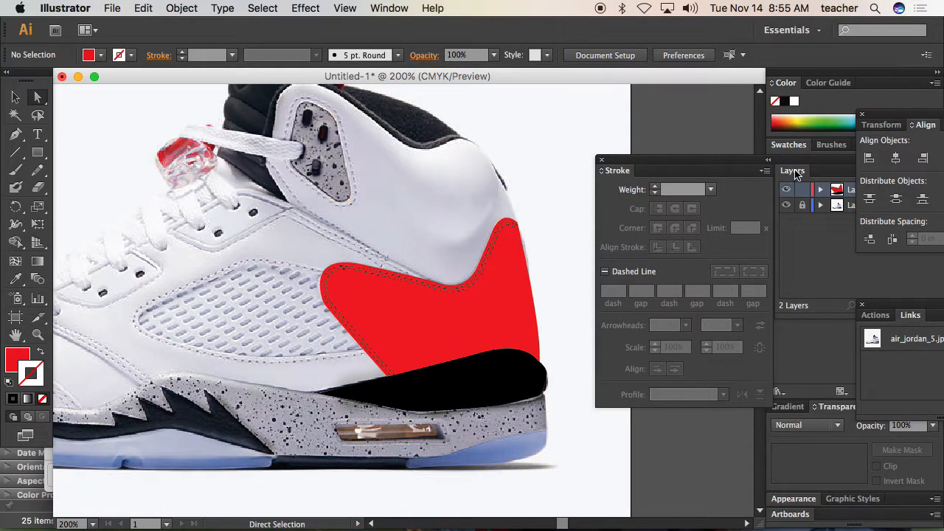
left_click_drag(793, 171, 616, 120)
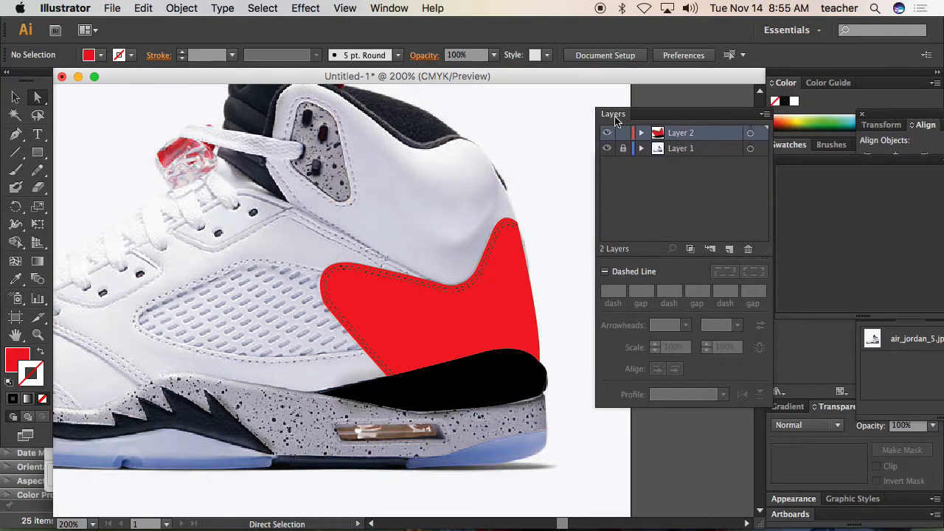
left_click(729, 249)
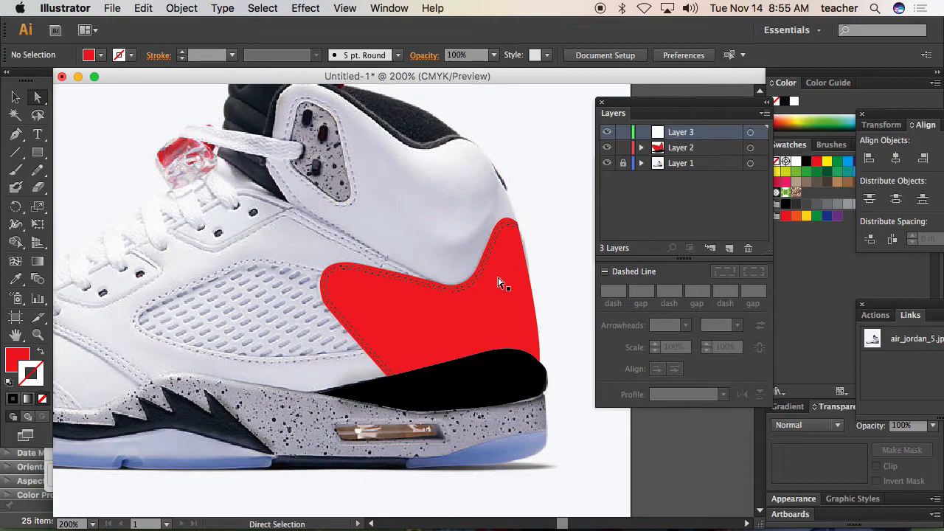
- Send the black sole shape to the back of its layer, behind the red heel panel
left_click(466, 389)
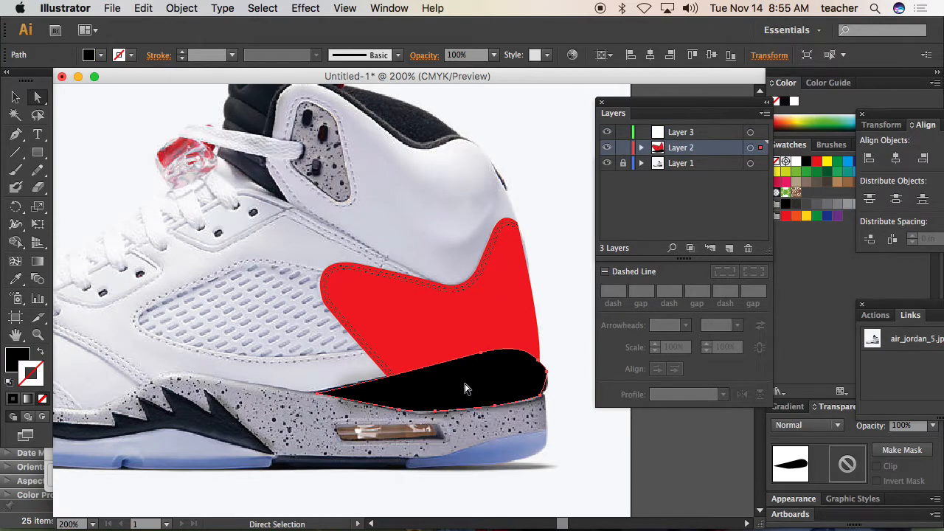
right_click(466, 389)
mouse_move(520, 487)
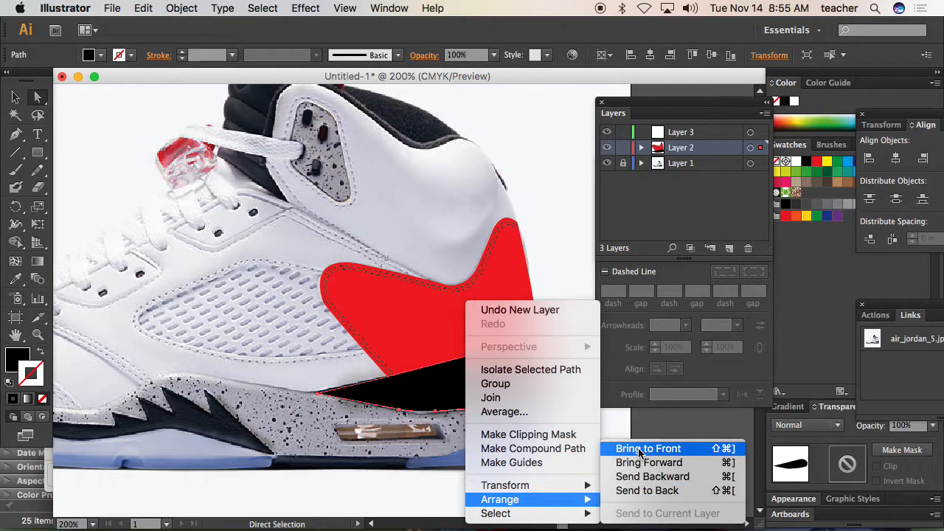
left_click(647, 491)
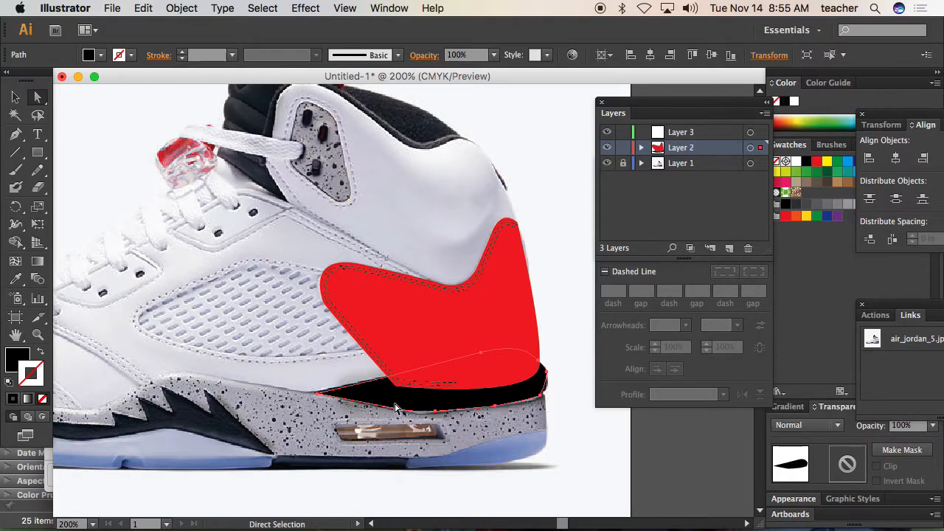
- Cut the black sole shape from Layer 2 and paste it in front on Layer 3
left_click(559, 394)
left_click(522, 399)
key("BackSpace")
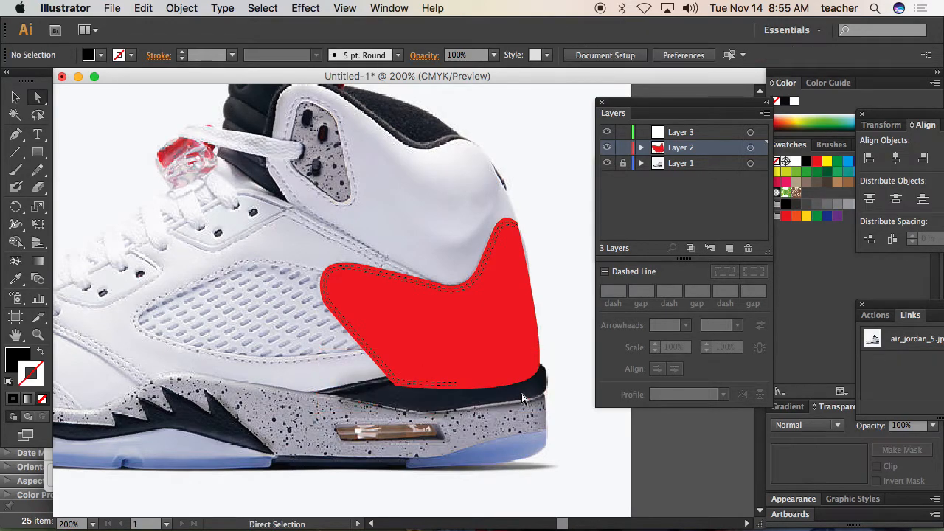
left_click(688, 135)
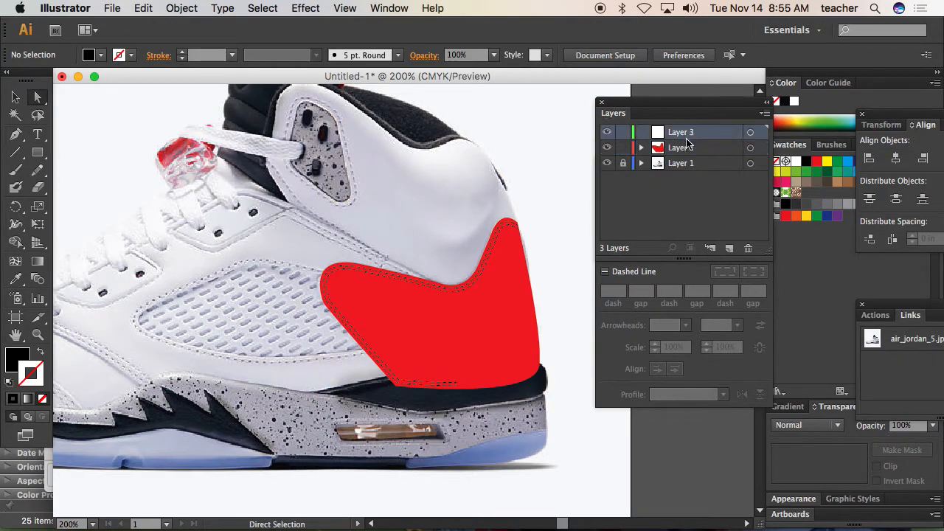
key("ctrl+f")
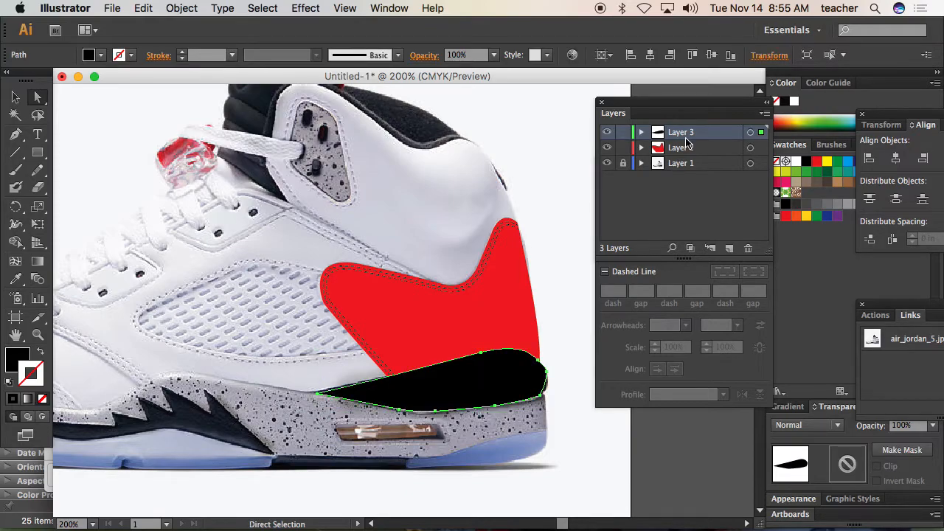
- Rename the three layers sole, mid and org, from the topmost to the lowest
double_click(687, 136)
type("sole")
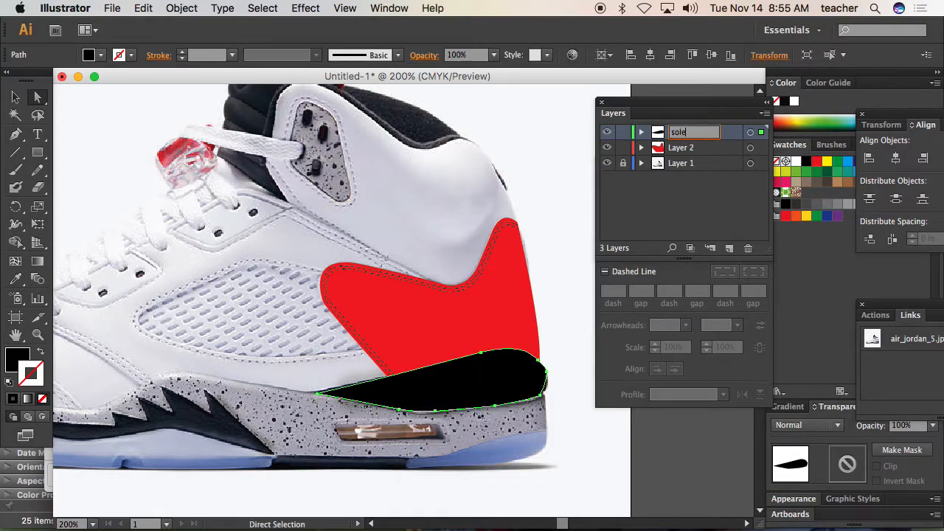
double_click(684, 147)
type("mid")
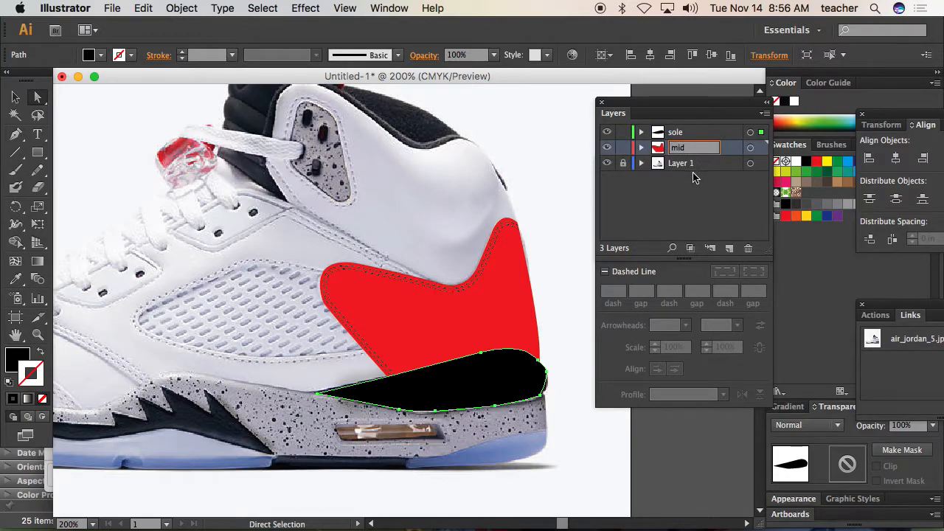
double_click(690, 166)
type("org")
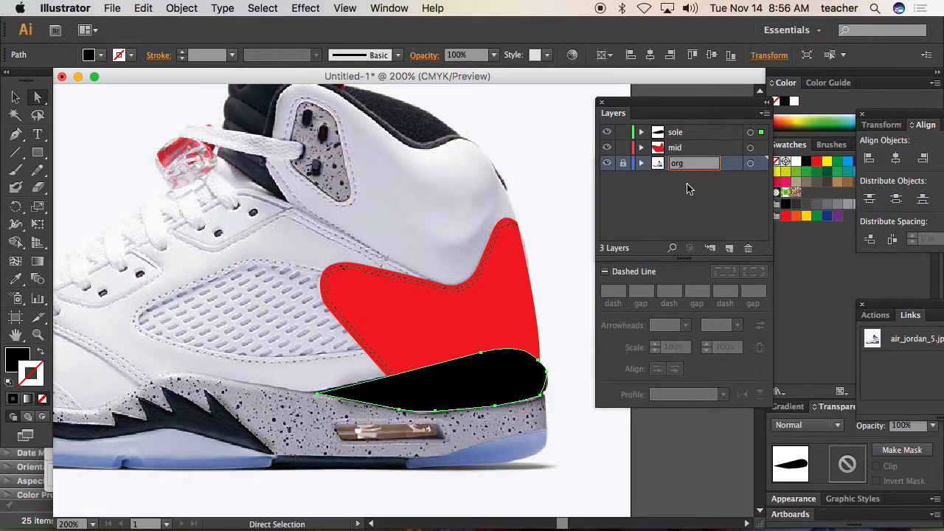
left_click(687, 189)
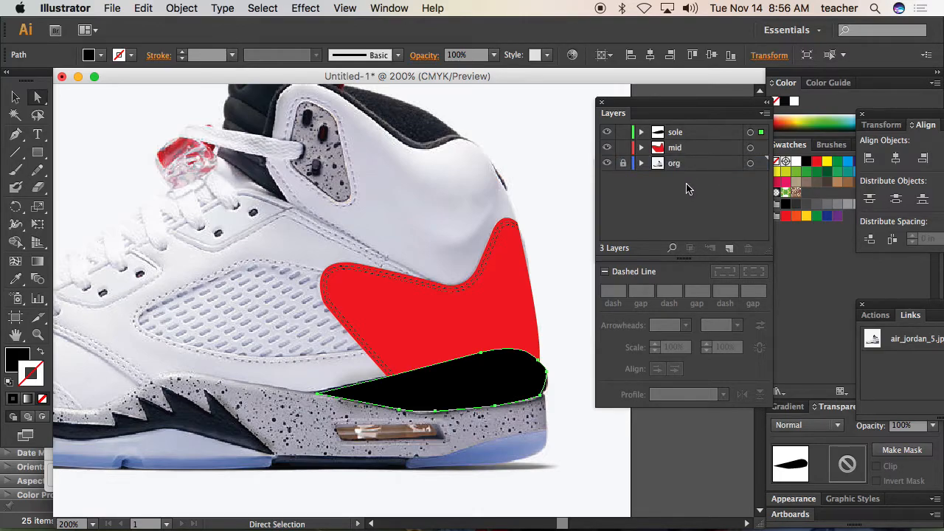
- Bring the Pathfinder commands into view next to the layer list
key("space")
key("super+space")
left_click(420, 239, "alt+super")
left_click_drag(397, 237, 456, 258)
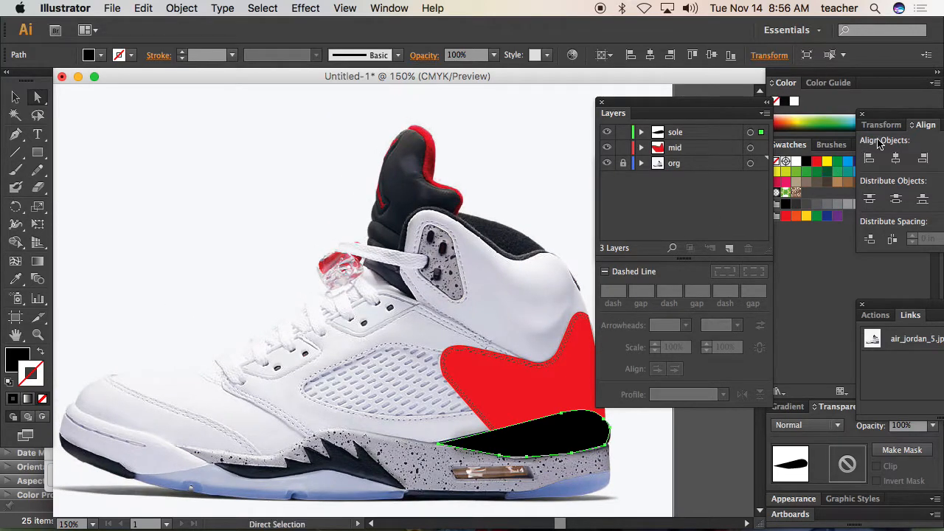
left_click_drag(895, 118, 649, 126)
left_click(738, 134)
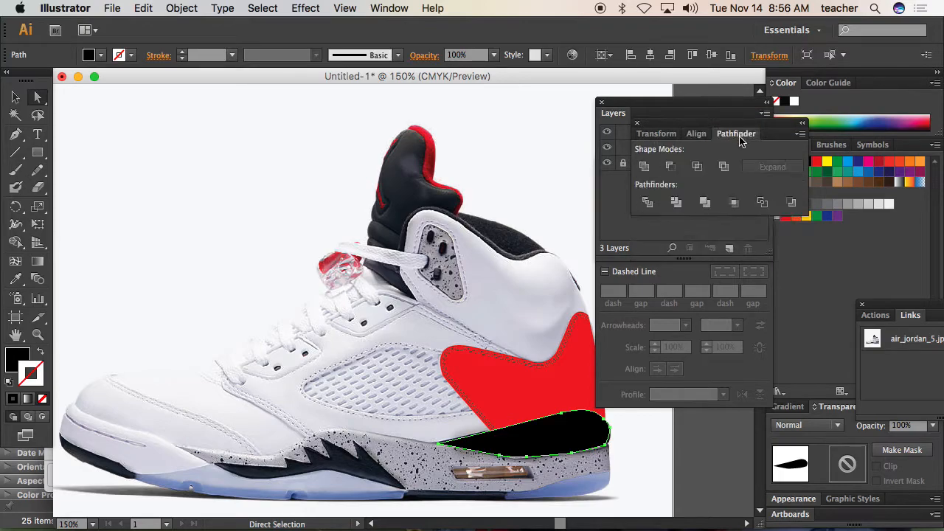
left_click(403, 10)
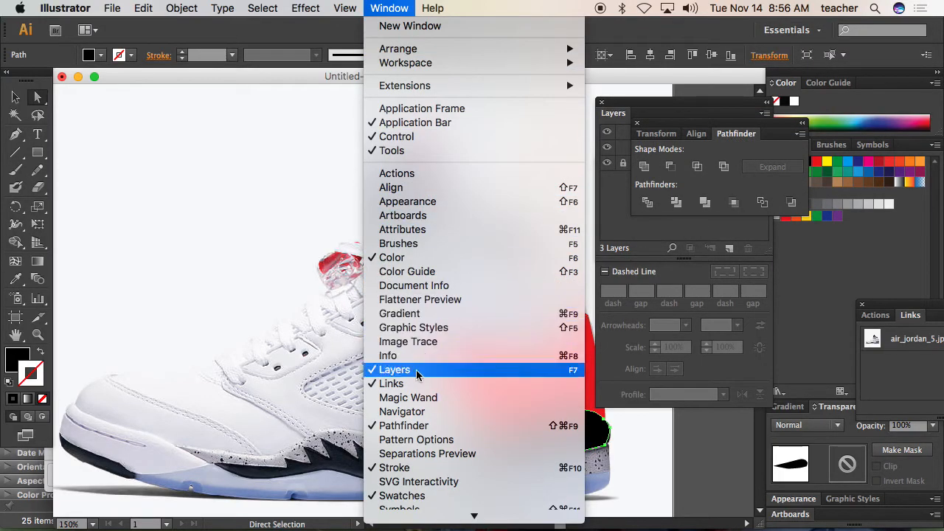
left_click(778, 148)
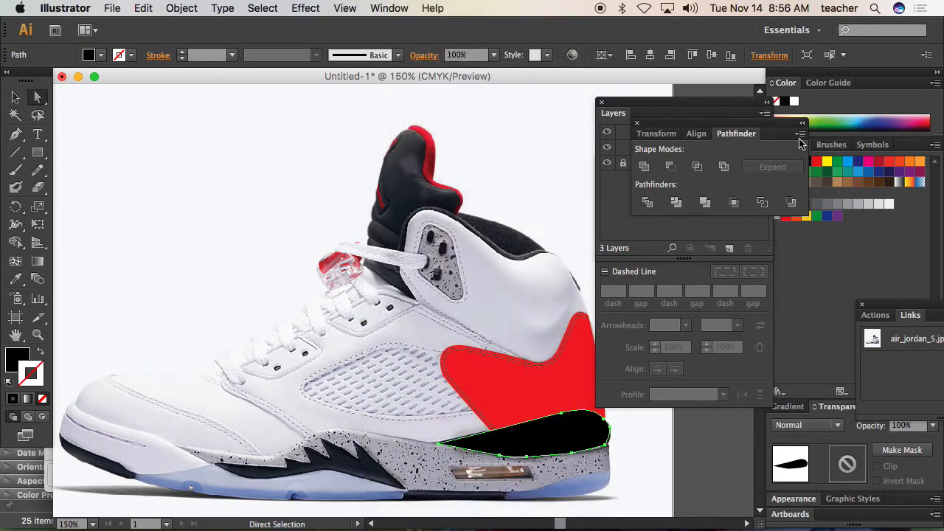
left_click(801, 135)
left_click(760, 175)
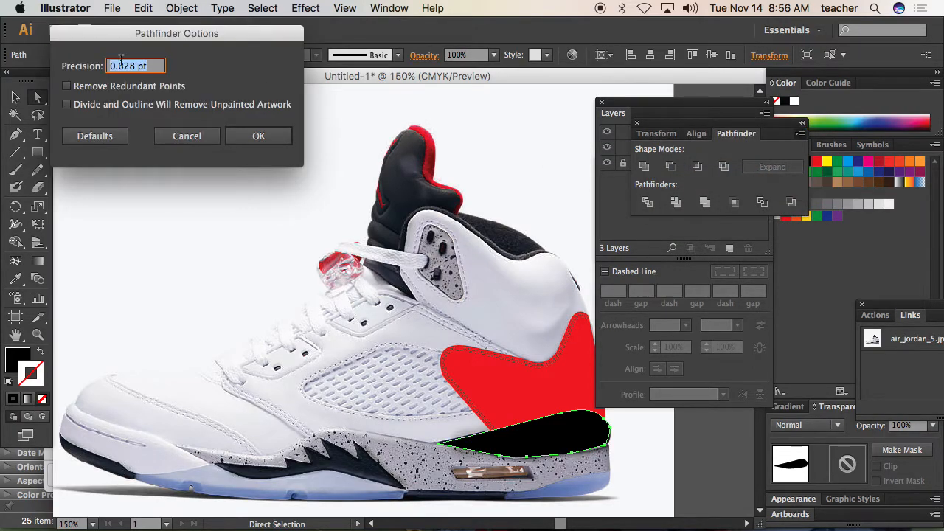
left_click(191, 136)
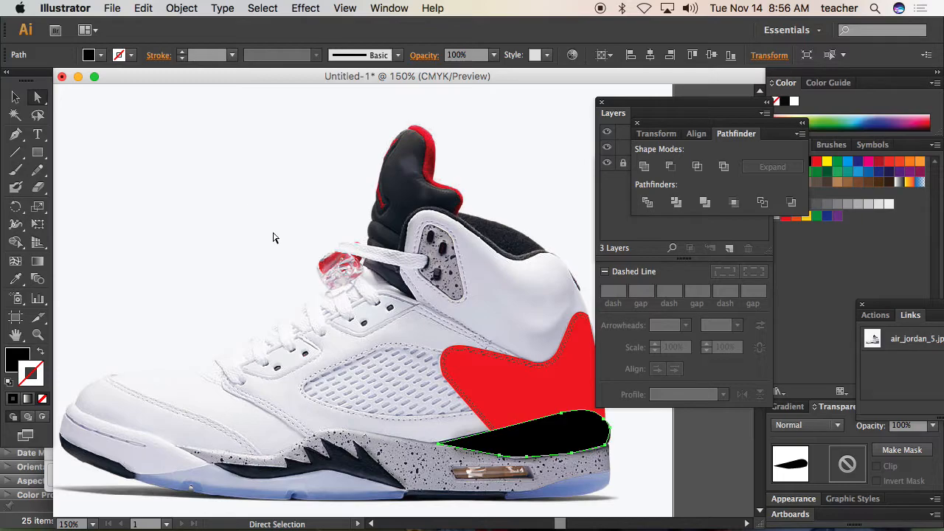
- On the mid layer, draw a black rounded rectangle about 0.12 in by 0.035 in over a slot near the mesh's upper edge
key("super+space")
left_click_drag(285, 317, 506, 450)
key("space")
left_click_drag(495, 359, 426, 306)
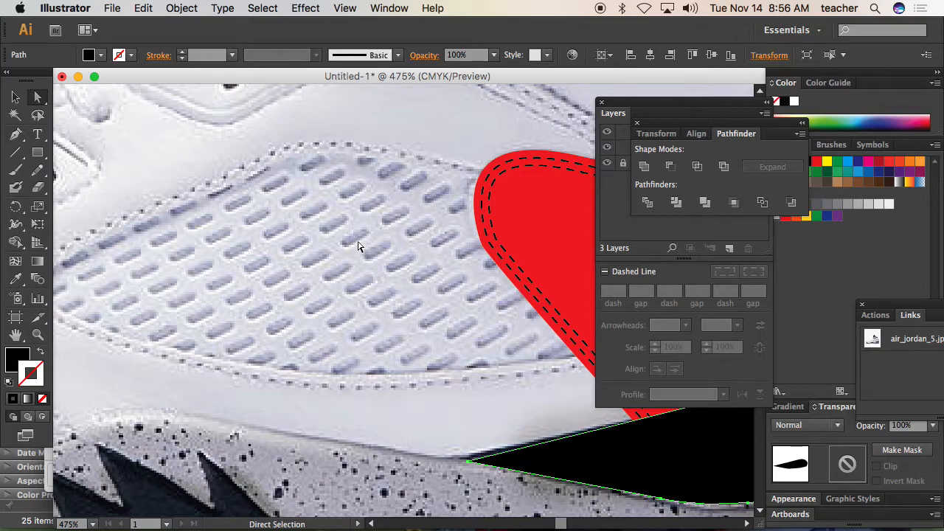
left_click(40, 154)
left_click_drag(43, 157, 101, 169)
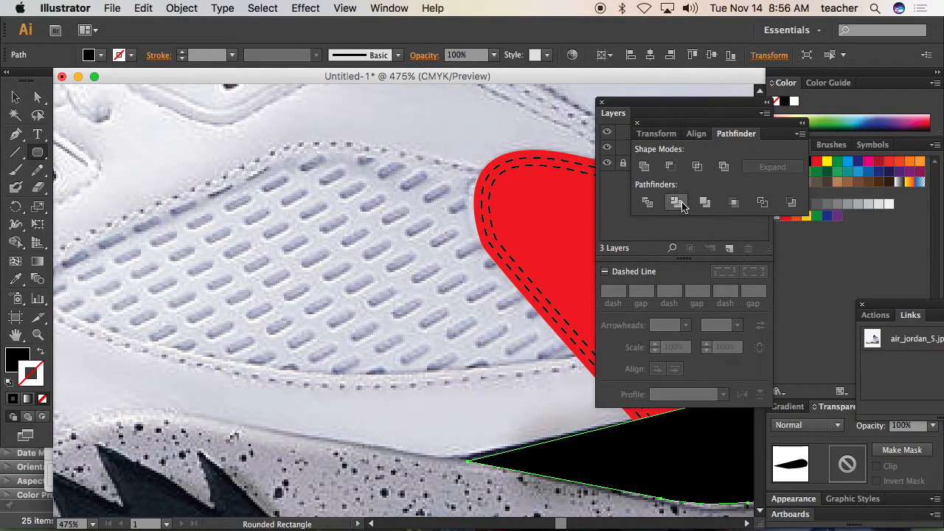
left_click_drag(676, 124, 741, 206)
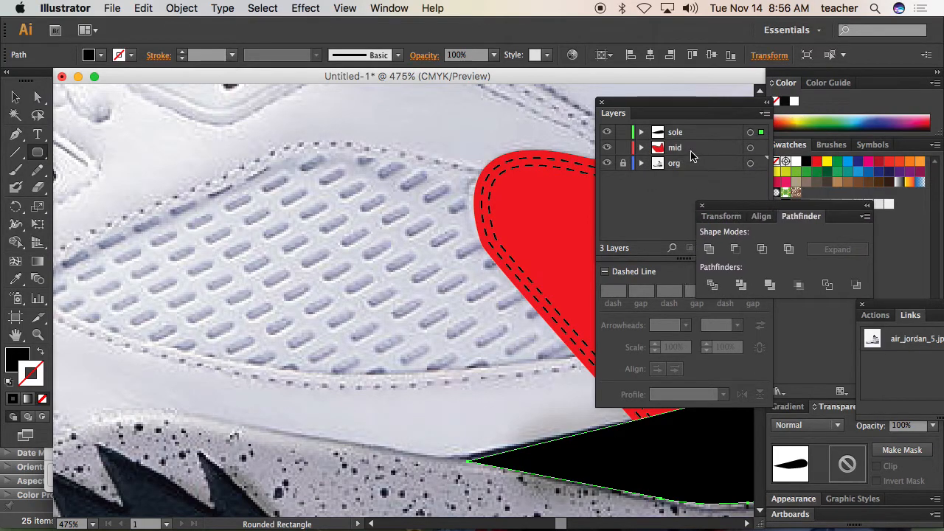
left_click(692, 155)
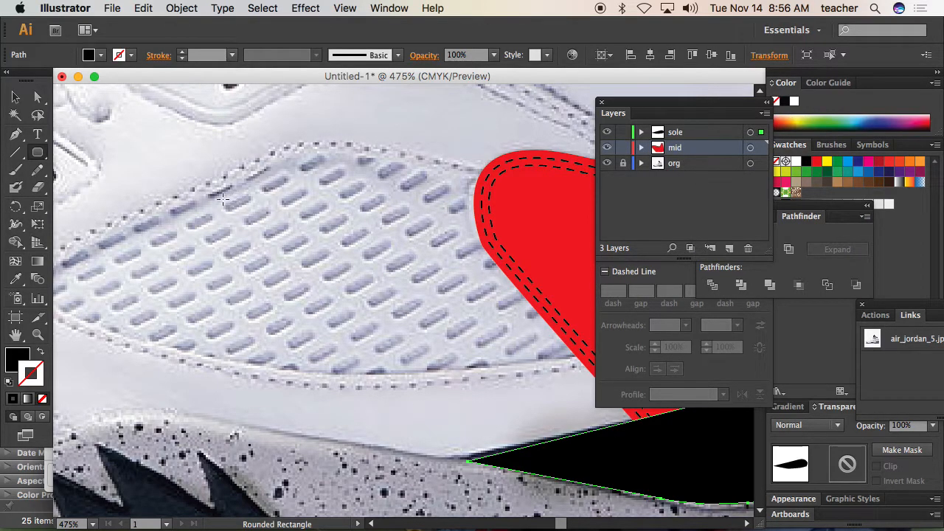
mouse_move(224, 197)
left_mouse_down()
mouse_move(264, 208)
mouse_move(255, 205)
left_mouse_up()
key("v")
- Create a second rounded rectangle 0.1199 in by 0.0351 in with a 0.1 in corner radius and move it just below and right of the first
left_click(38, 152)
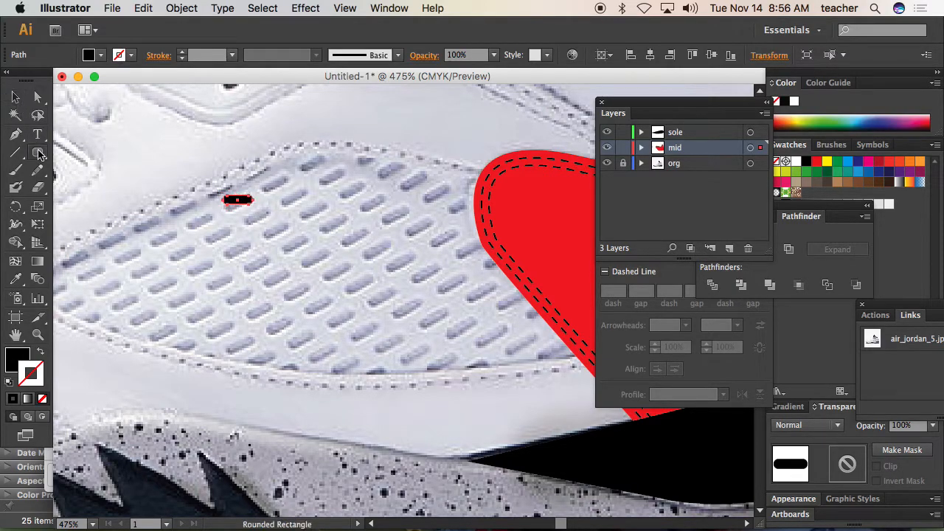
left_click(356, 332)
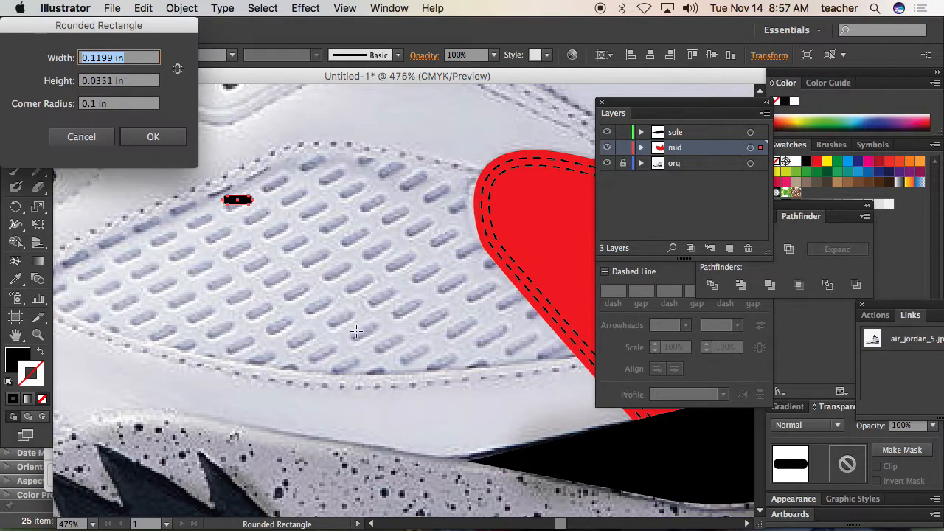
left_click(91, 104)
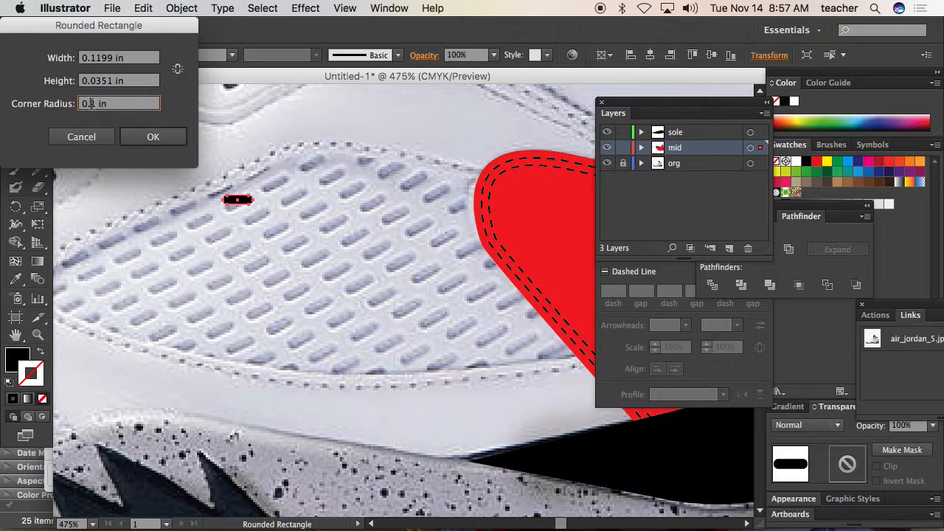
left_click(141, 136)
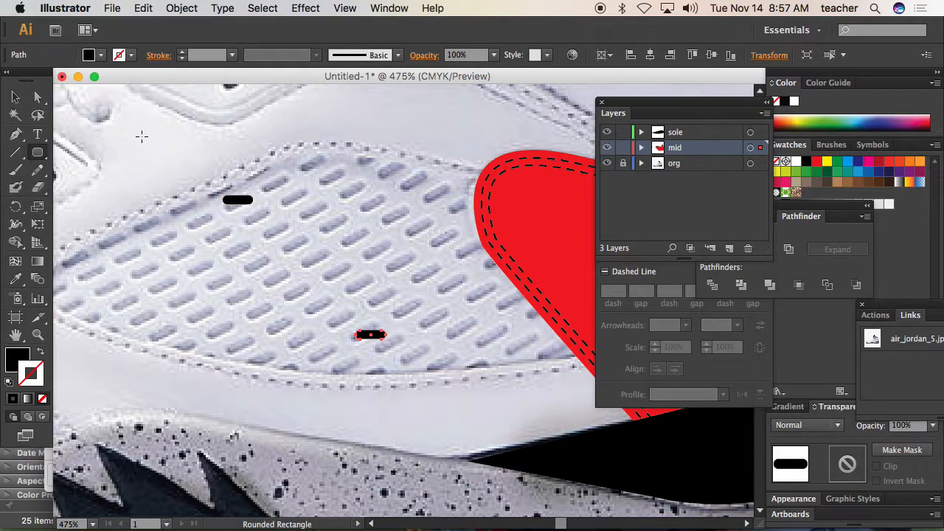
key("v")
left_click(361, 332)
left_click_drag(361, 334, 279, 226)
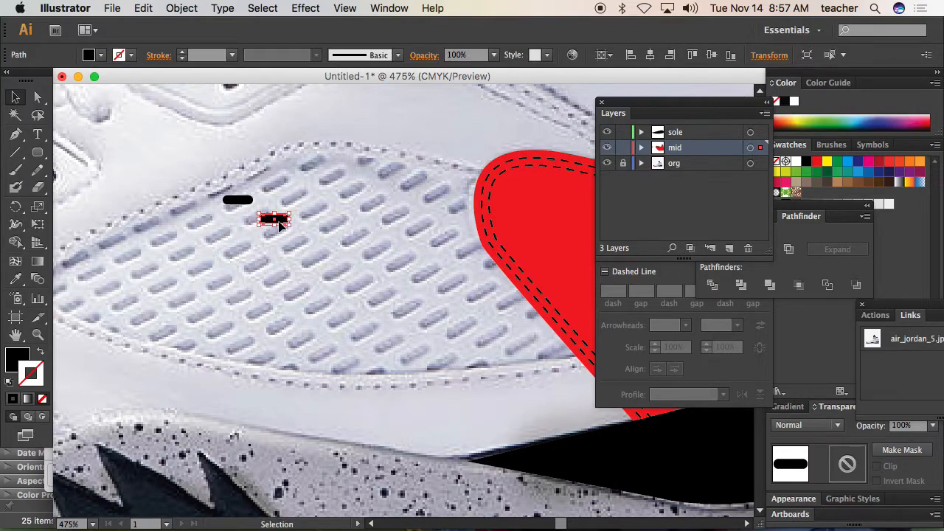
- Rotate the first rounded rectangle to the slant of the mesh slots and position it over the slot beneath it
left_click(248, 201)
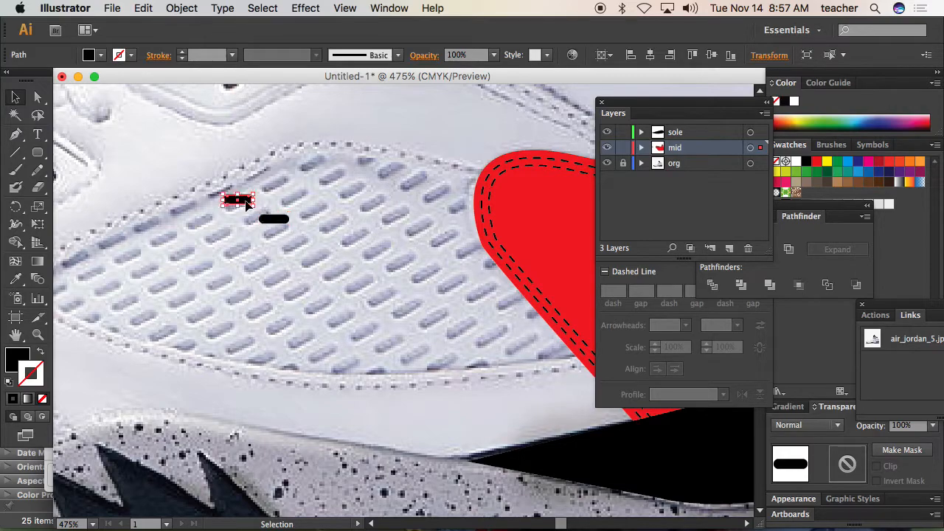
key("z")
left_click_drag(204, 178, 336, 281)
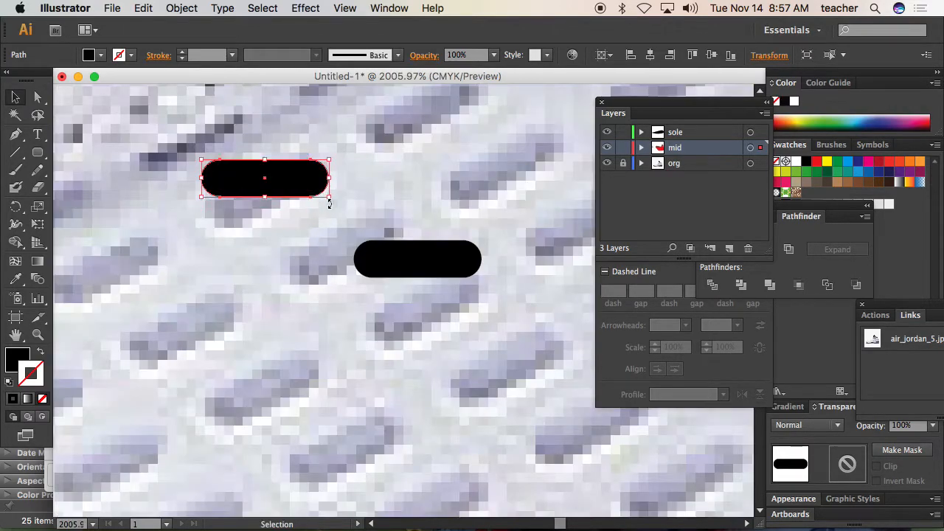
left_click_drag(338, 196, 335, 164)
left_click_drag(304, 127, 294, 167)
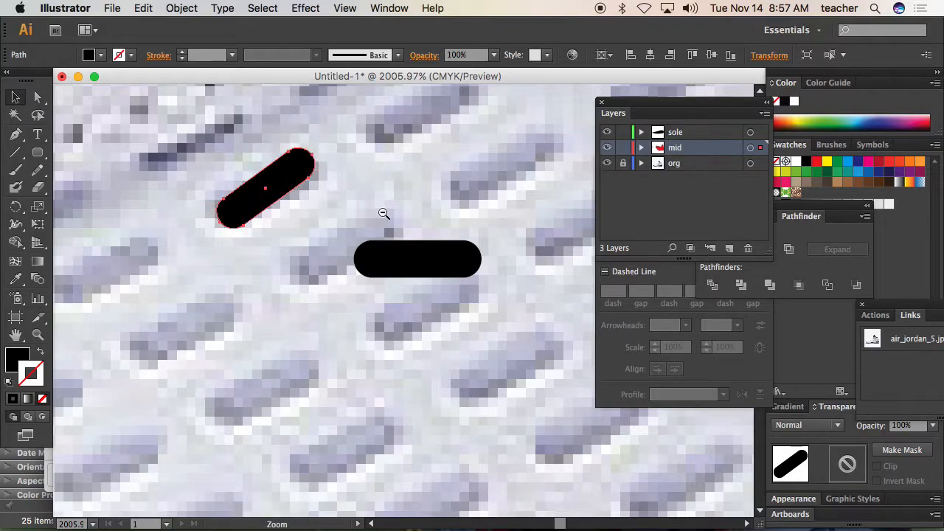
- Move the second rounded rectangle to the lower right corner of the mesh, near the red panel
left_click(385, 214, "alt+super")
left_click(385, 213, "alt+super")
left_click(385, 213, "alt+super")
left_click_drag(448, 324, 329, 156)
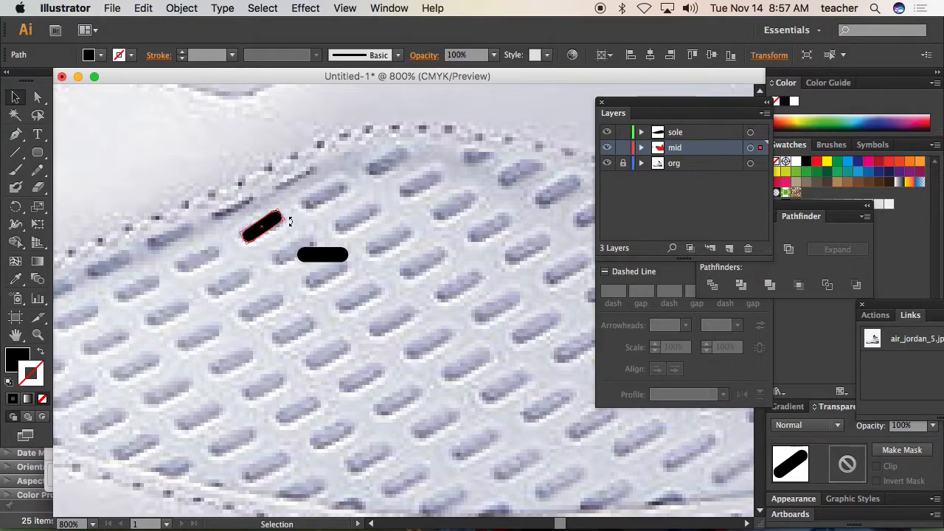
left_click(372, 270, "alt+super")
left_click_drag(428, 306, 270, 236)
left_click(215, 220)
left_click_drag(215, 220, 521, 386)
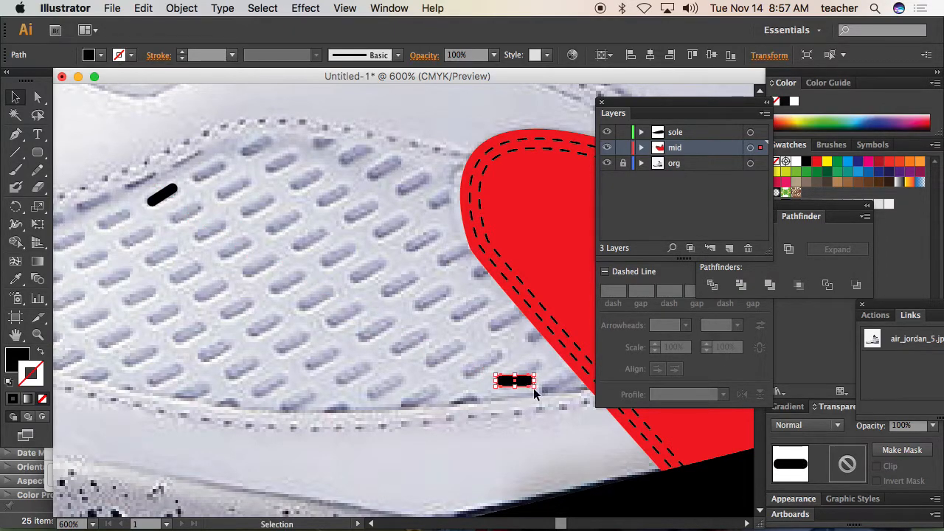
mouse_move(540, 389)
left_mouse_down()
mouse_move(543, 374)
mouse_move(533, 380)
left_mouse_up()
key("super+z")
key("super+z")
- Stretch the second rounded rectangle horizontally to the right, to about one and a quarter times its width
left_click(551, 381)
left_click_drag(495, 357, 558, 408)
left_click(432, 321)
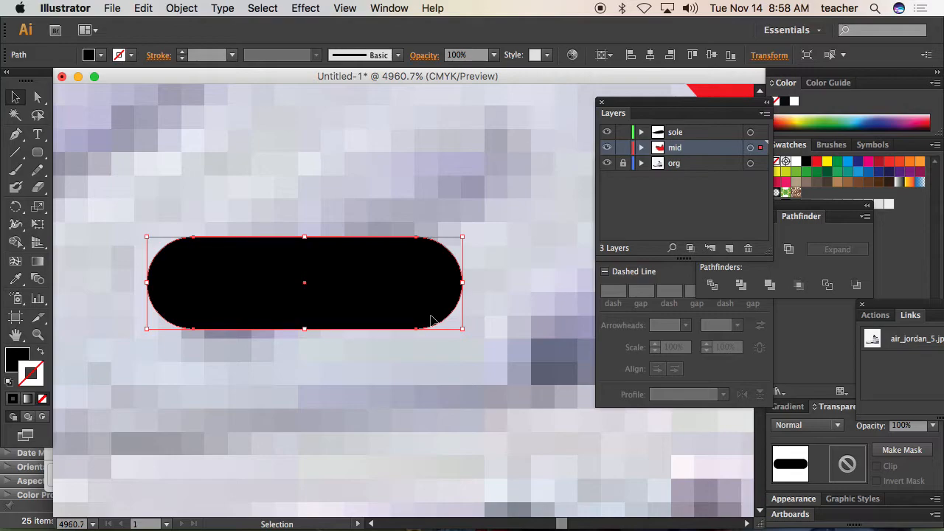
left_click_drag(464, 282, 546, 282)
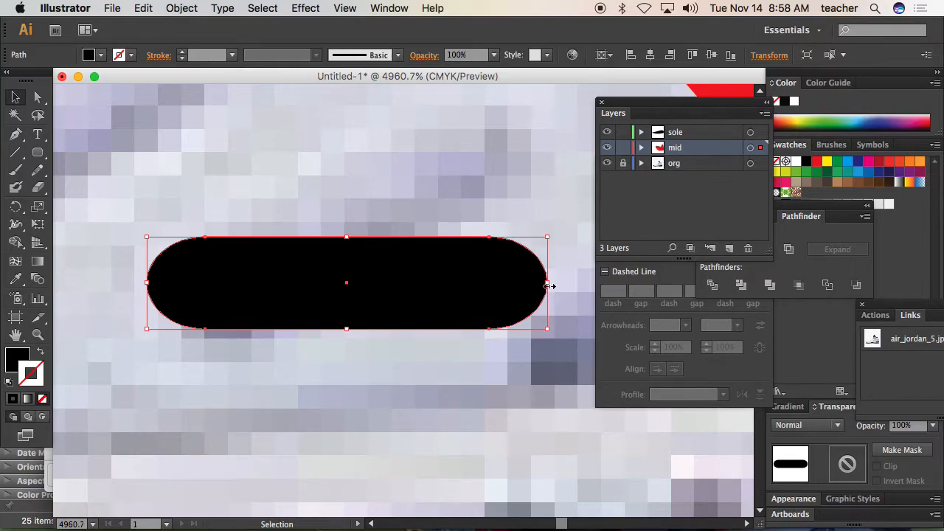
- Try to widen the second rounded rectangle to the left, and undo both of its horizontal stretches
left_click_drag(147, 283, 102, 283)
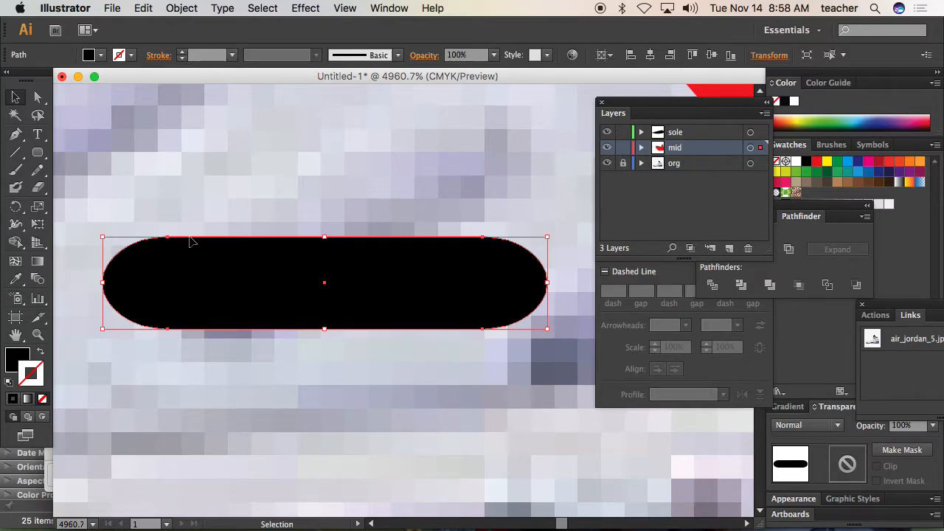
key("super+z")
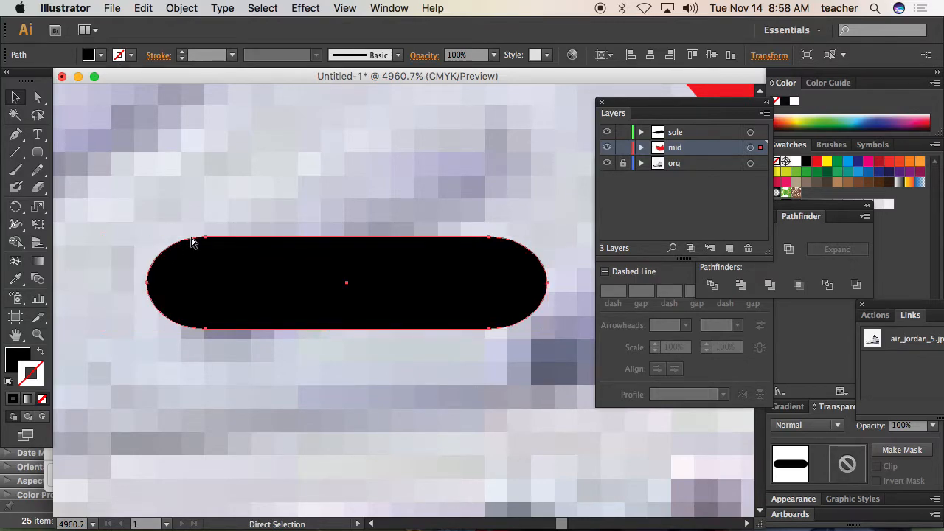
key("super+z")
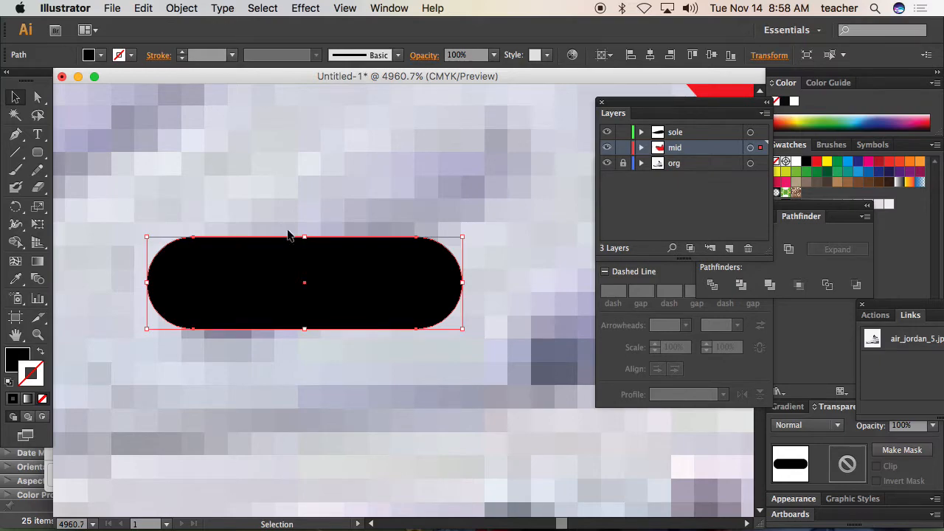
- Lengthen the second rounded rectangle by moving only its right-end anchor points to the right, keeping the shape of the rounded end
left_click(38, 97)
left_click(398, 219)
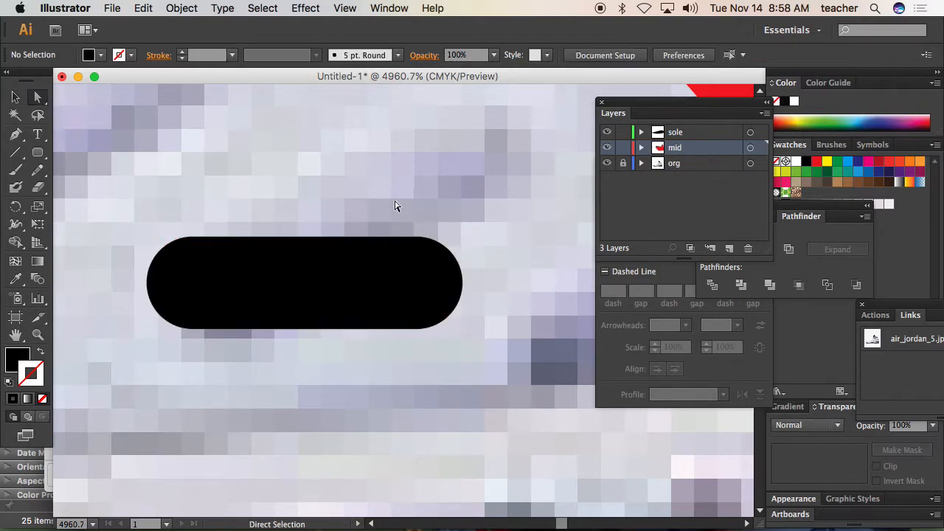
left_click_drag(394, 204, 466, 354)
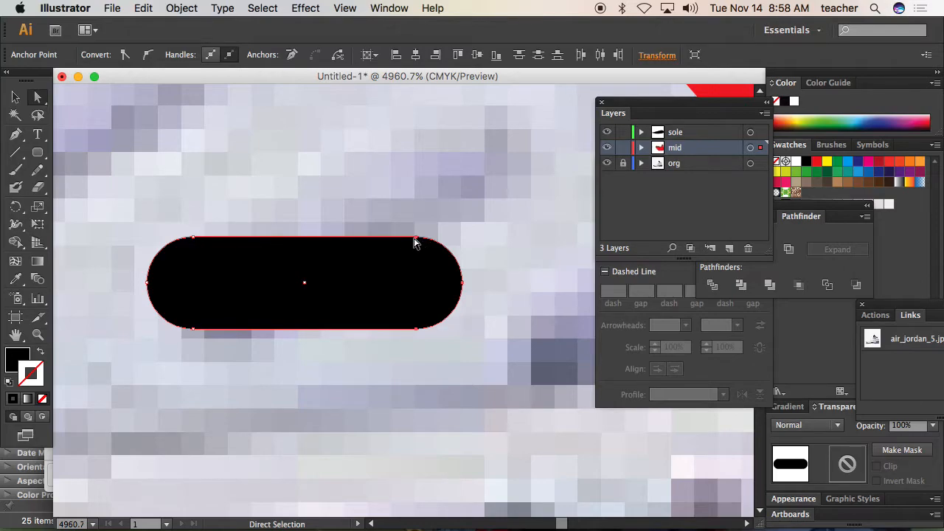
left_click_drag(418, 240, 521, 242)
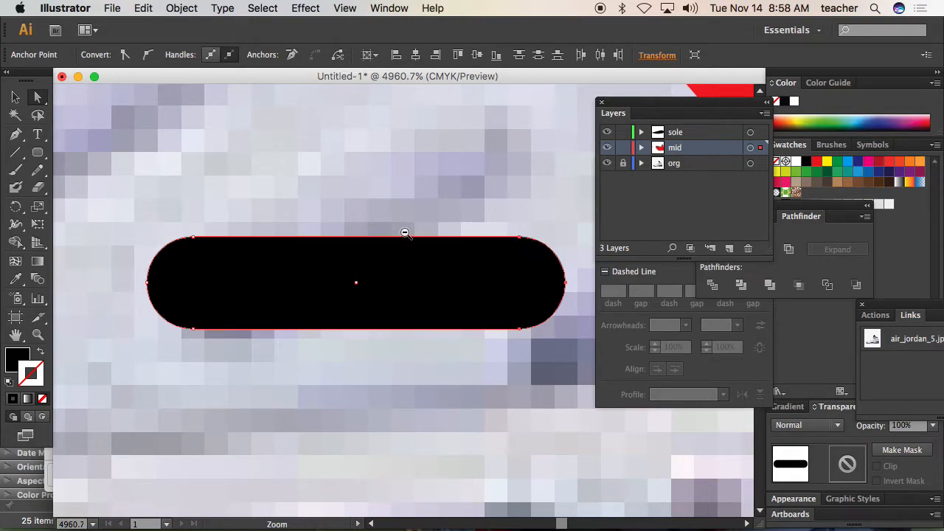
- Rotate the lengthened rounded rectangle counterclockwise to roughly the slant of the surrounding mesh slots
left_click(375, 231, "alt+super")
left_click(376, 231, "alt+super")
left_click(391, 299, "alt+super")
left_click(400, 306, "alt+super")
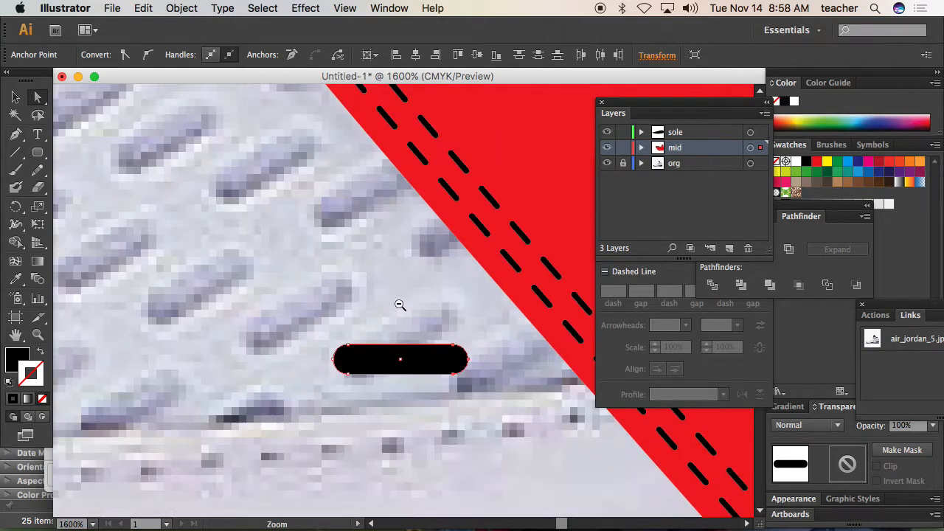
left_click(399, 305, "alt+super")
left_click(15, 97)
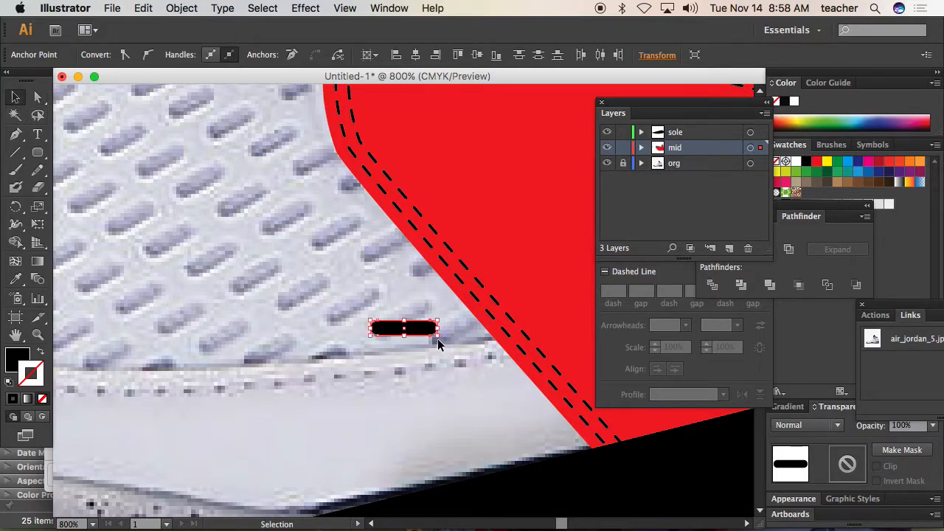
left_click_drag(442, 337, 442, 313)
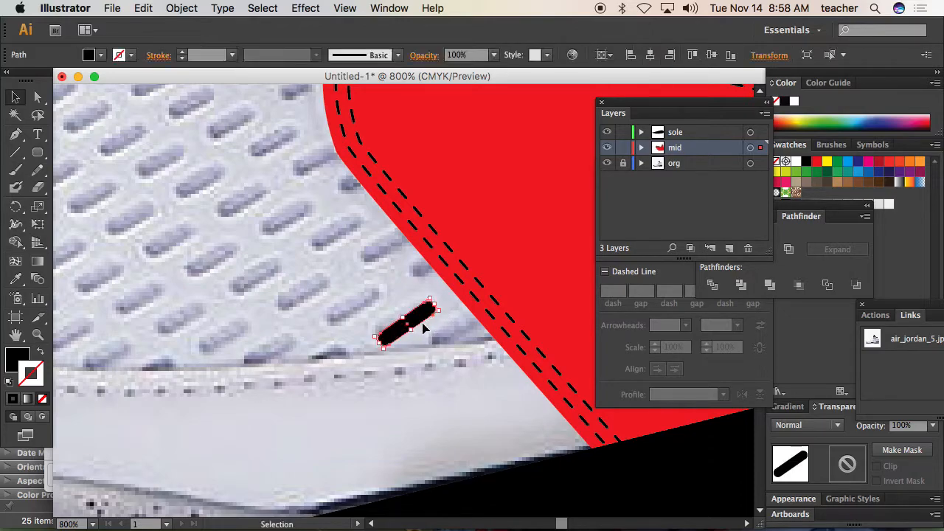
- With both slanted slot shapes selected, set the blend options to Specified Steps with 11 steps
left_click(395, 324, "alt+super")
left_click(385, 319, "alt+super")
left_click_drag(359, 251, 394, 296)
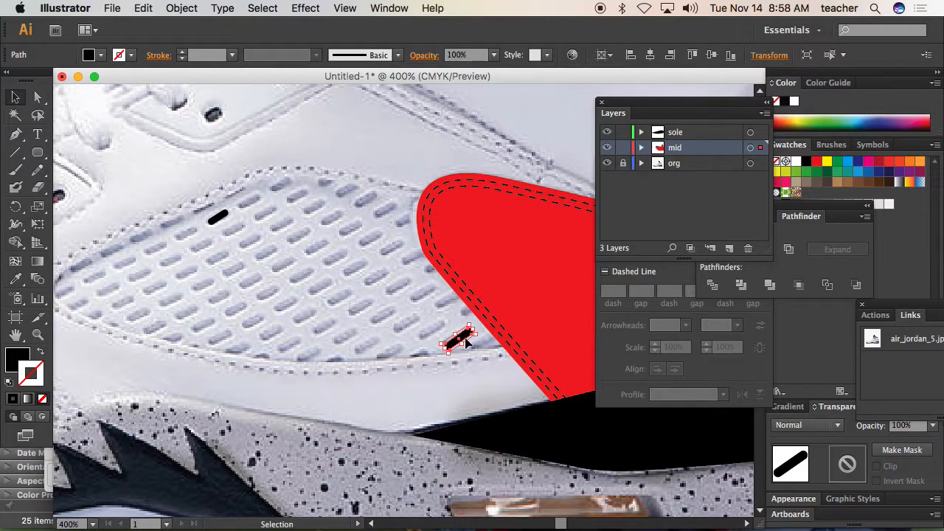
left_click(220, 220)
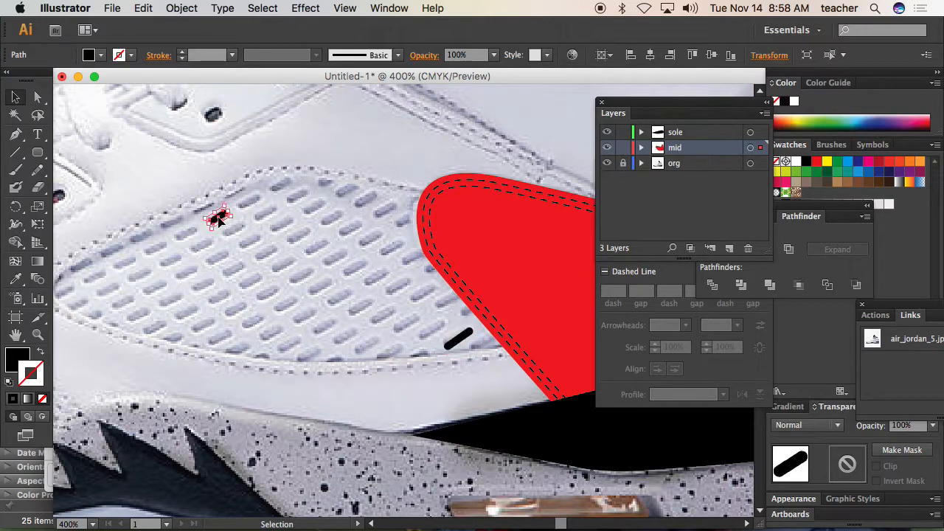
left_click(461, 338, "shift")
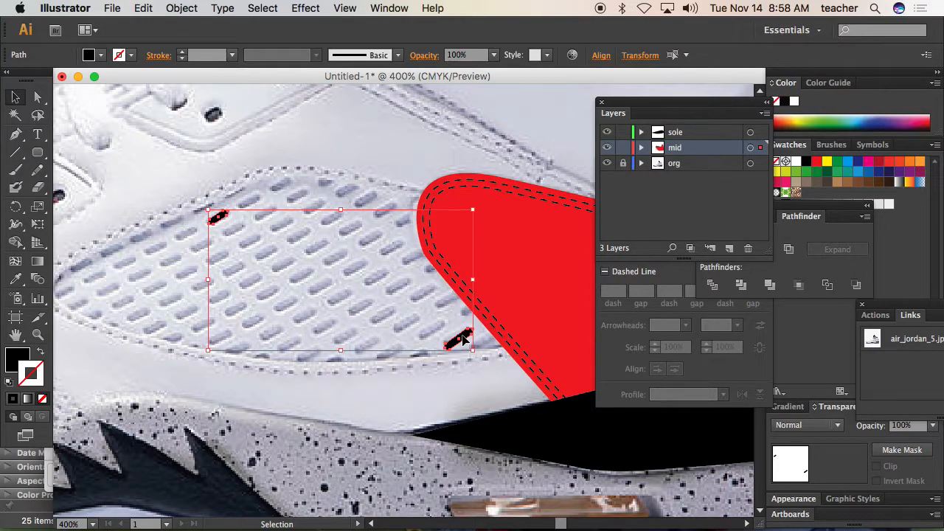
left_click(181, 8)
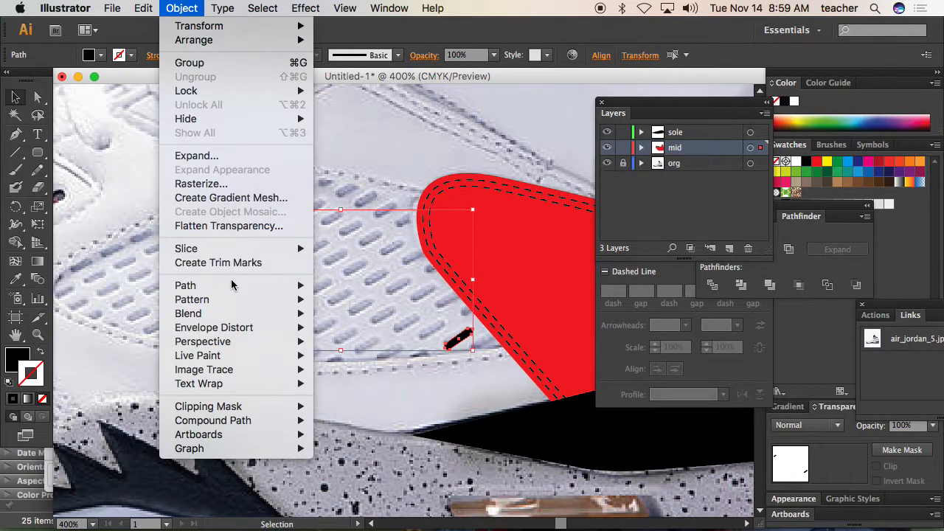
mouse_move(244, 316)
left_click(362, 353)
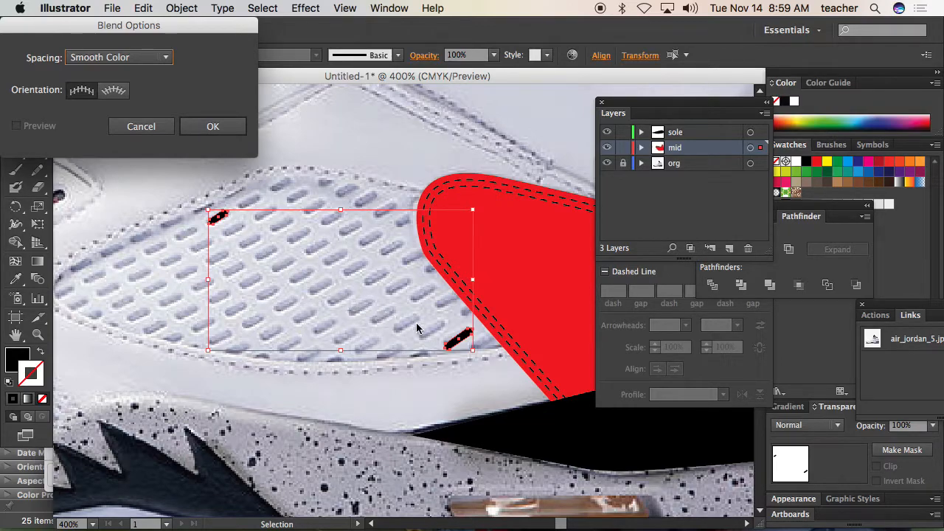
left_click(167, 59)
left_click(139, 90)
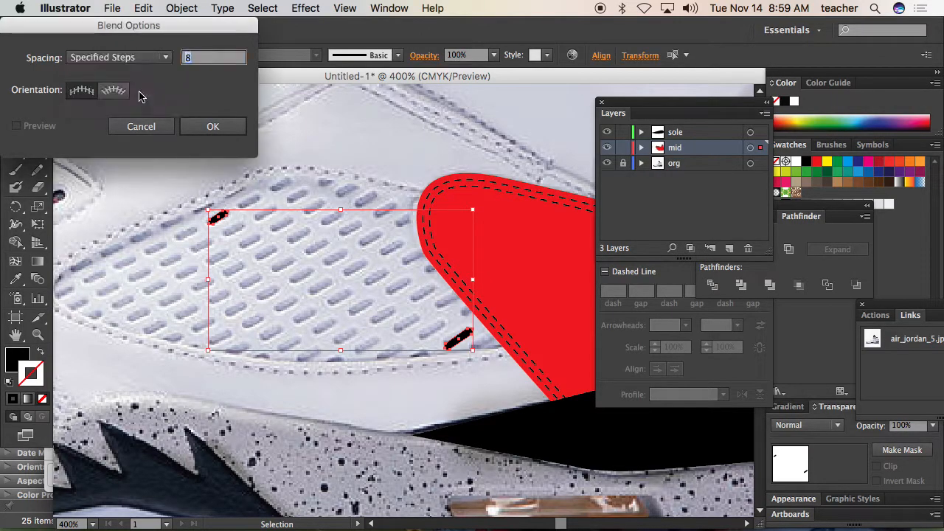
type("11")
left_click(204, 127)
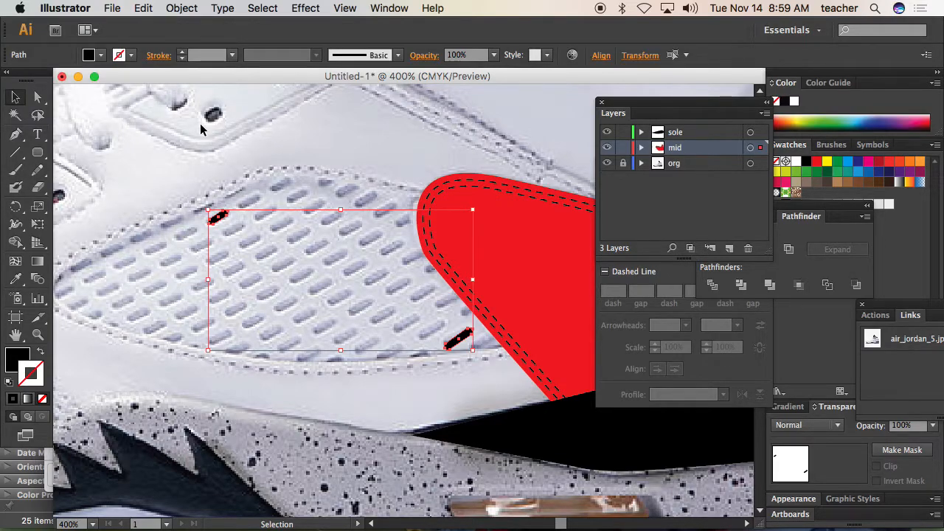
- Make a blend between the two selected slot shapes across the mesh
left_click(180, 8)
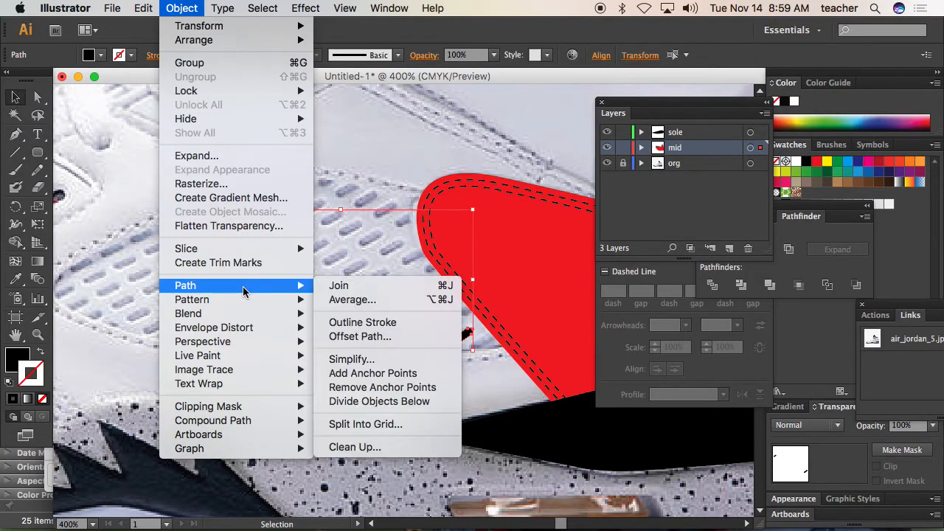
mouse_move(272, 306)
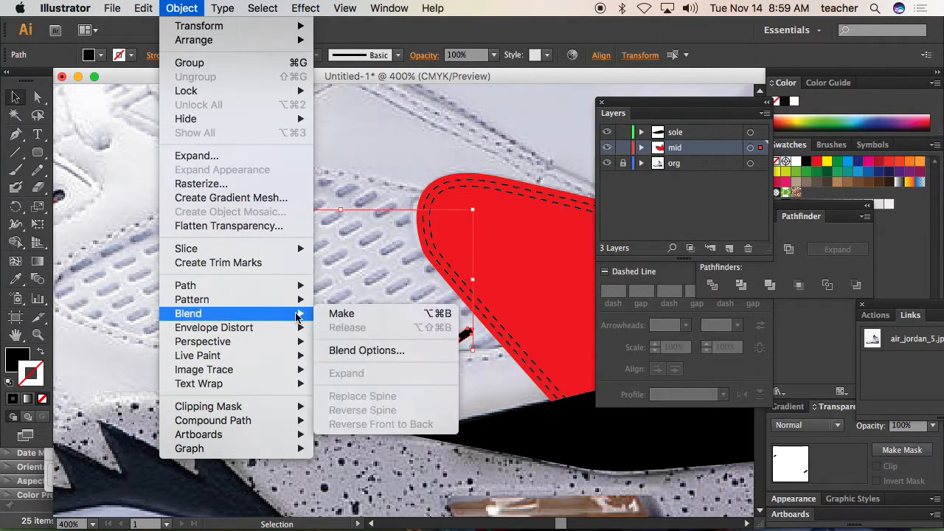
left_click(347, 313)
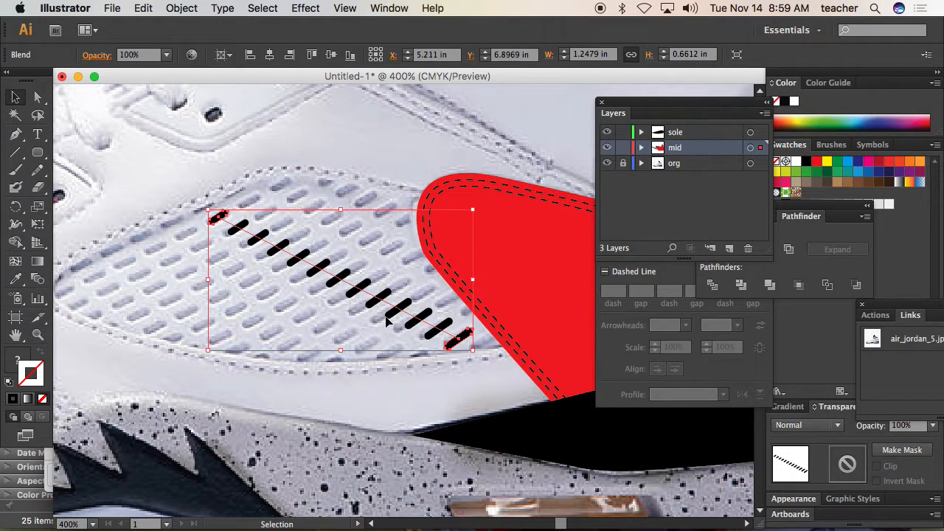
- Convert both end anchor points of the blend's spine to smooth points
left_click(37, 97)
left_click(218, 219)
left_click(218, 221)
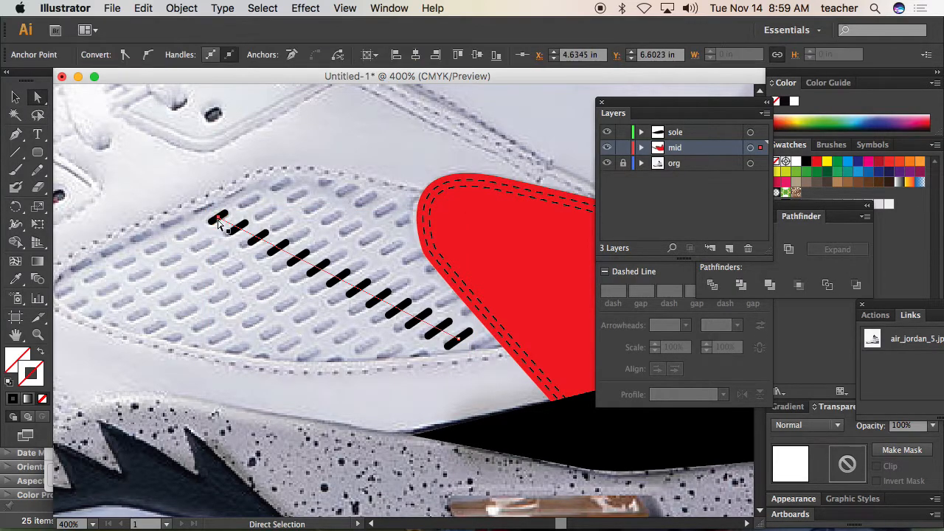
left_click(148, 54)
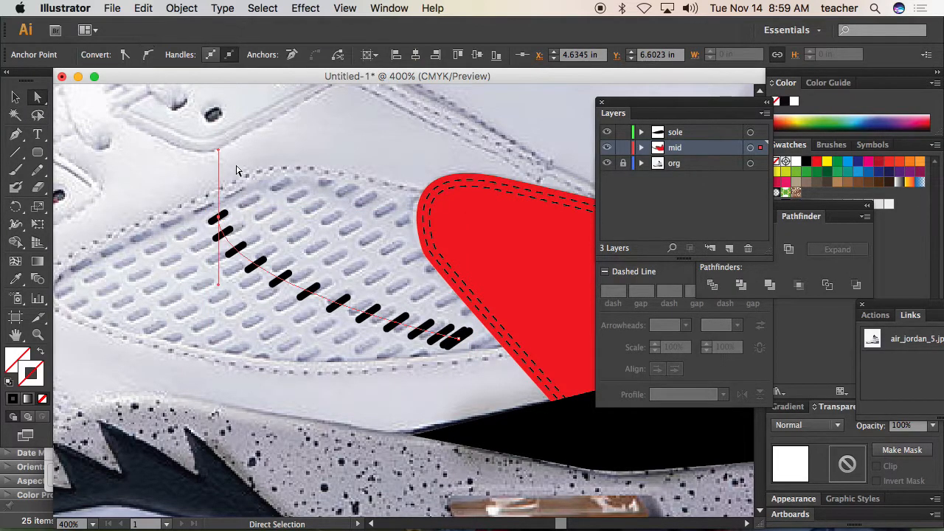
left_click(458, 339)
left_click(148, 54)
- Adjust the direction handles at both ends of the blend spine to give the slot row a gentle downward curve
left_click_drag(460, 274, 399, 333)
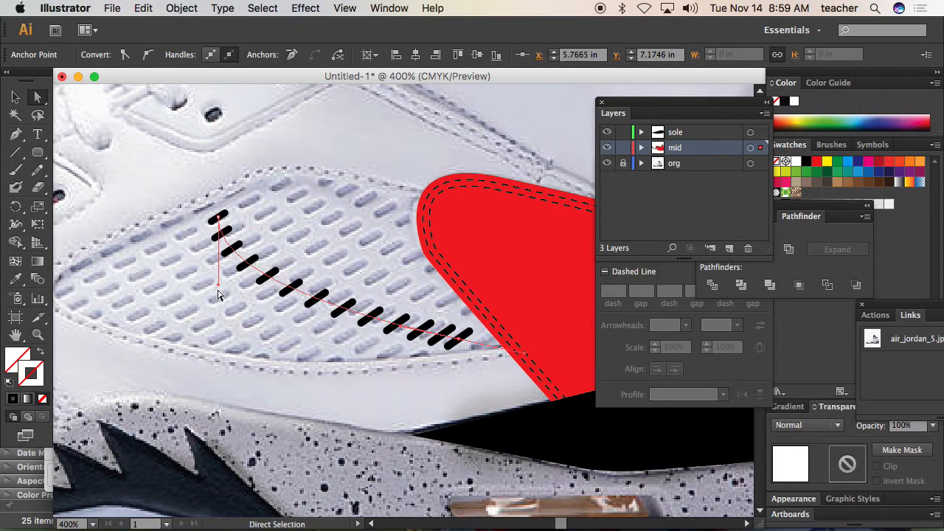
left_click_drag(219, 289, 298, 289)
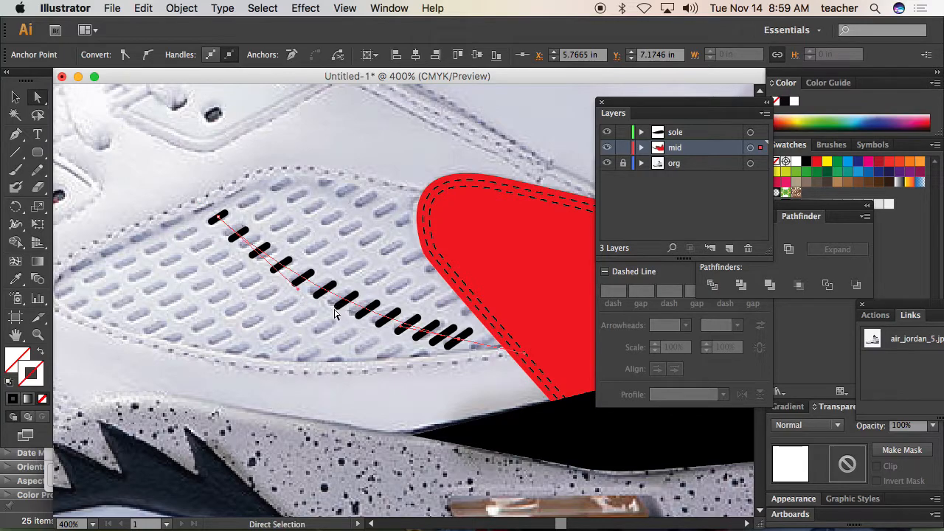
left_click_drag(525, 354, 504, 347)
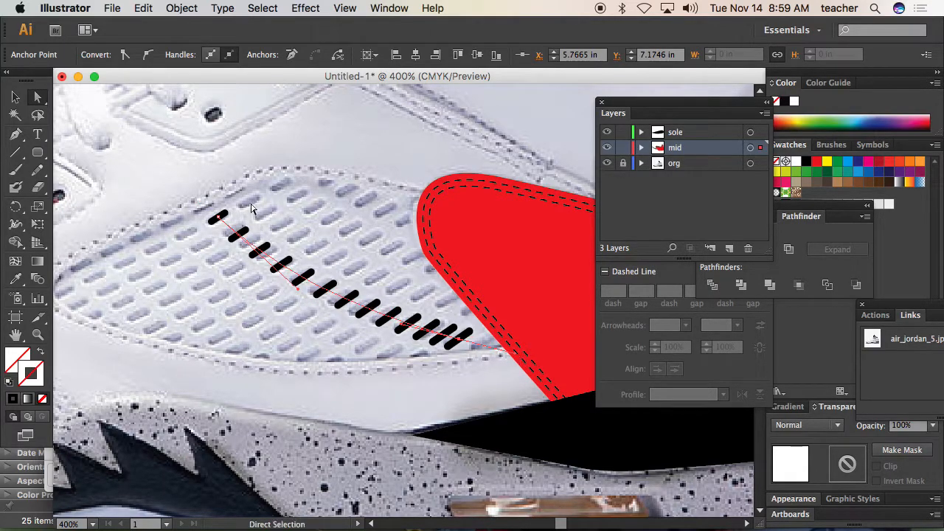
- Draw a five-pointed star in the empty area to the left of the artboard
left_click(15, 97)
left_click(260, 221, "alt+super")
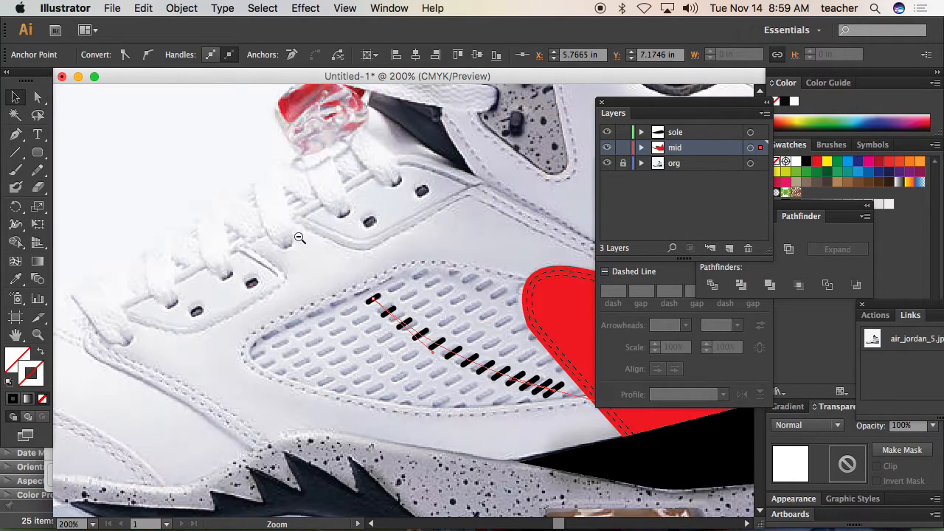
left_click(300, 237, "alt+super")
left_click(404, 305, "alt+super")
left_click_drag(385, 297, 442, 335)
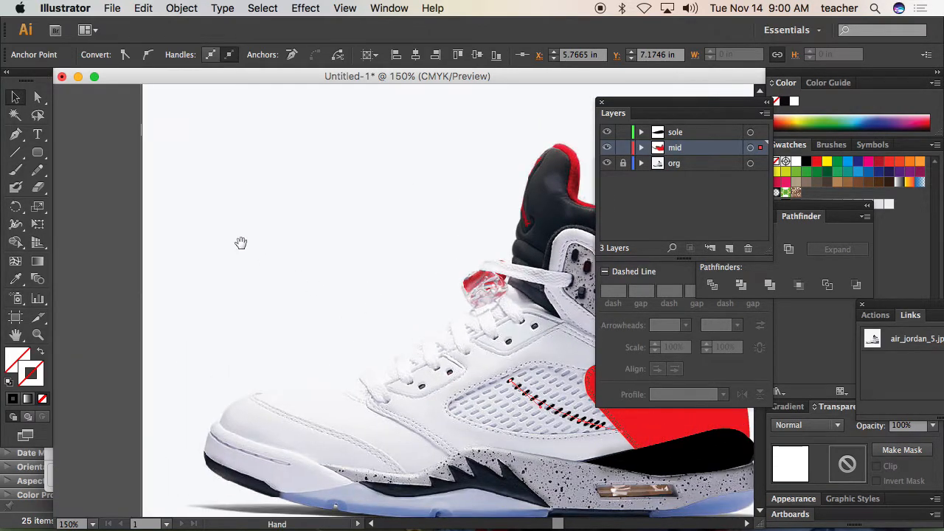
left_click(236, 219, "alt+super")
left_click_drag(316, 223, 483, 245)
left_click(38, 152)
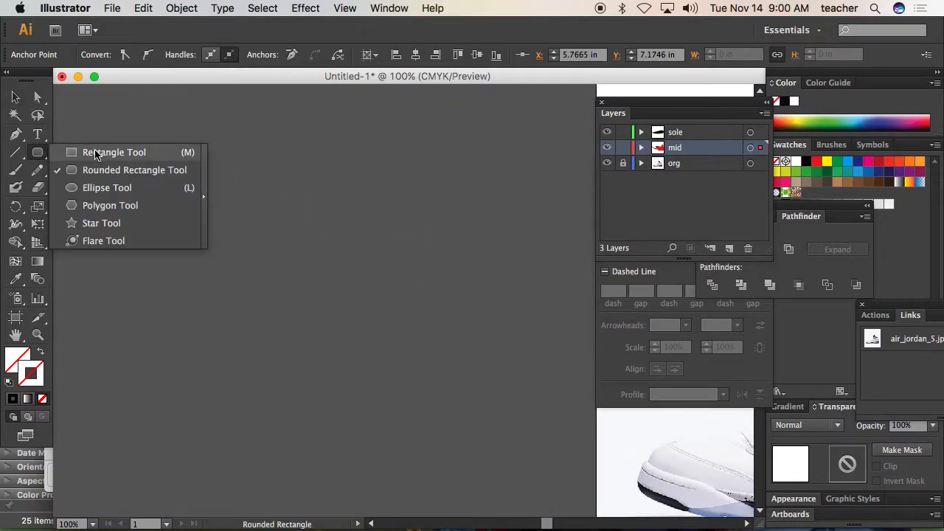
left_click(97, 223)
left_click_drag(136, 196, 158, 235)
- Give the star a green fill with no stroke and deselect it
left_click(16, 97)
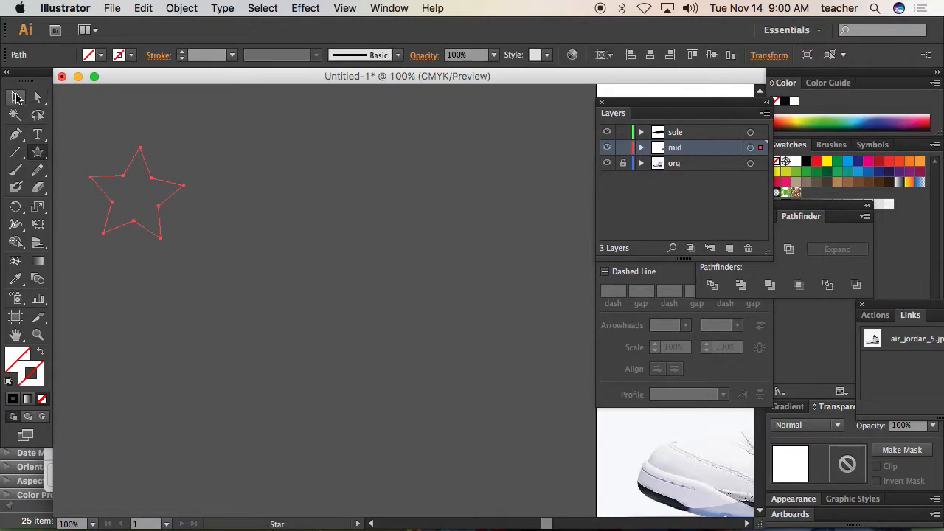
left_click(796, 172)
left_click(40, 352)
left_click(164, 199)
left_click(146, 199)
left_click(169, 200)
- Draw a circle, smaller than the star, well to the right of it at the same height
left_click_drag(36, 155, 105, 155)
left_click(106, 156)
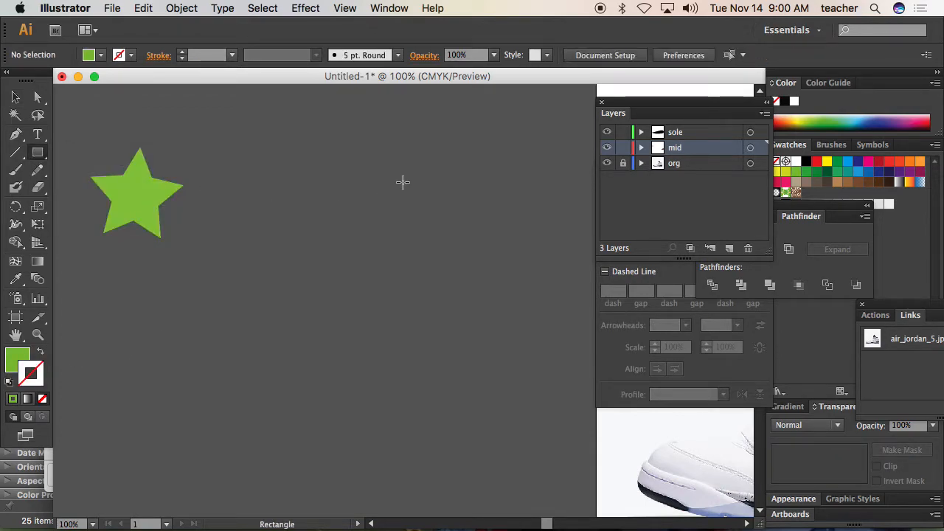
left_click_drag(37, 152, 105, 188)
left_click_drag(423, 173, 476, 226)
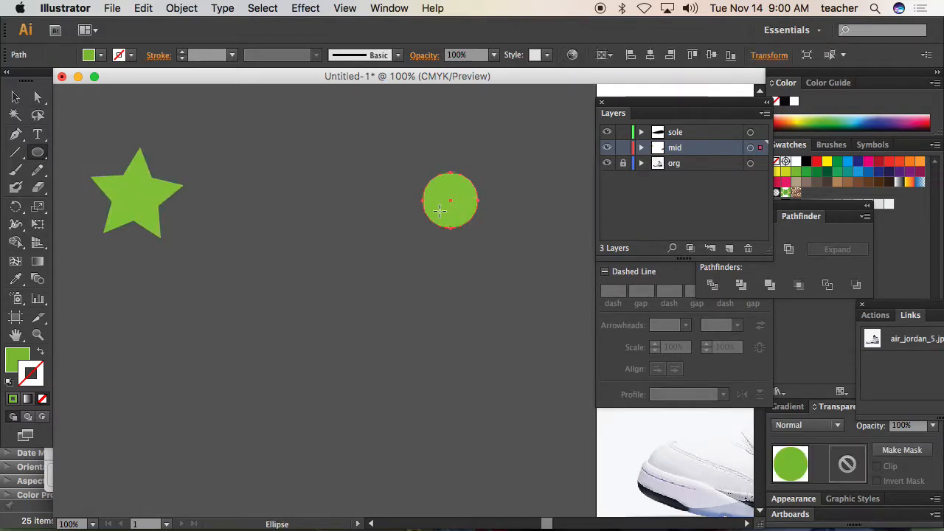
- Give the circle a magenta fill with no stroke and deselect it
left_click(16, 97)
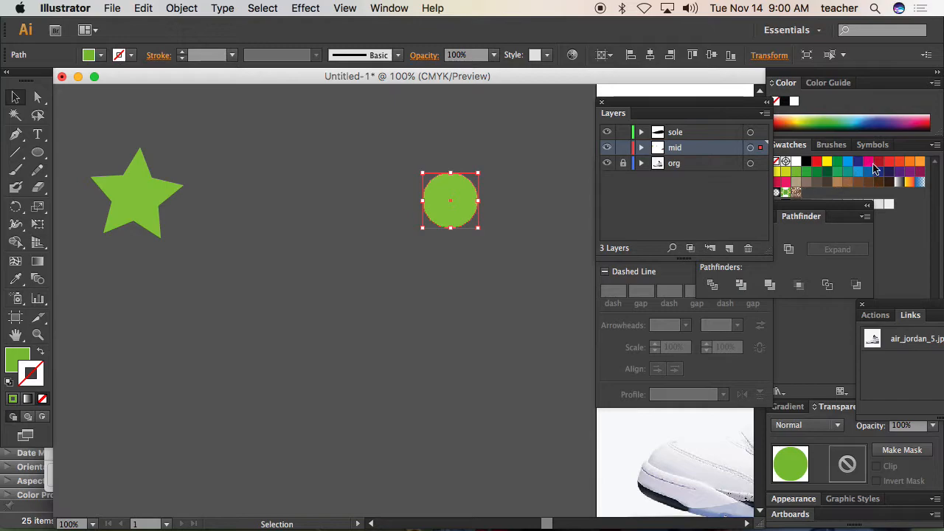
left_click(870, 162)
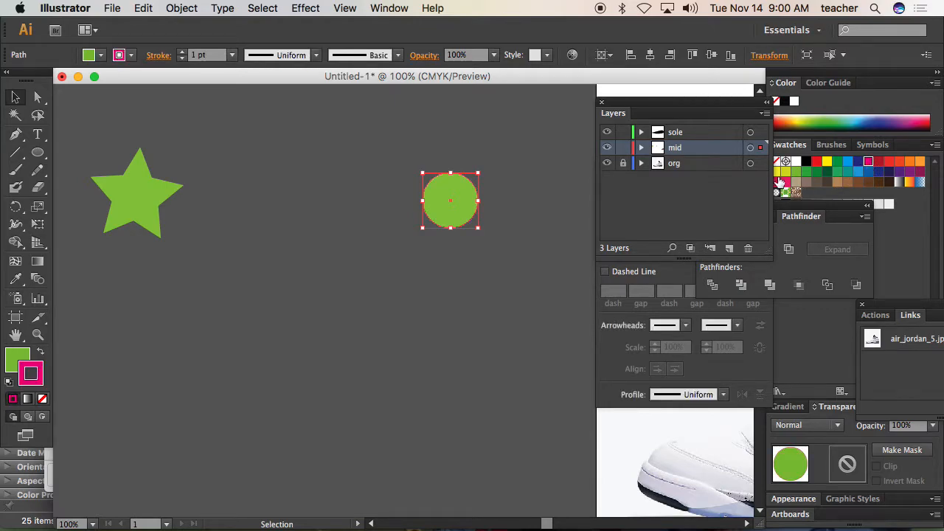
left_click(41, 354)
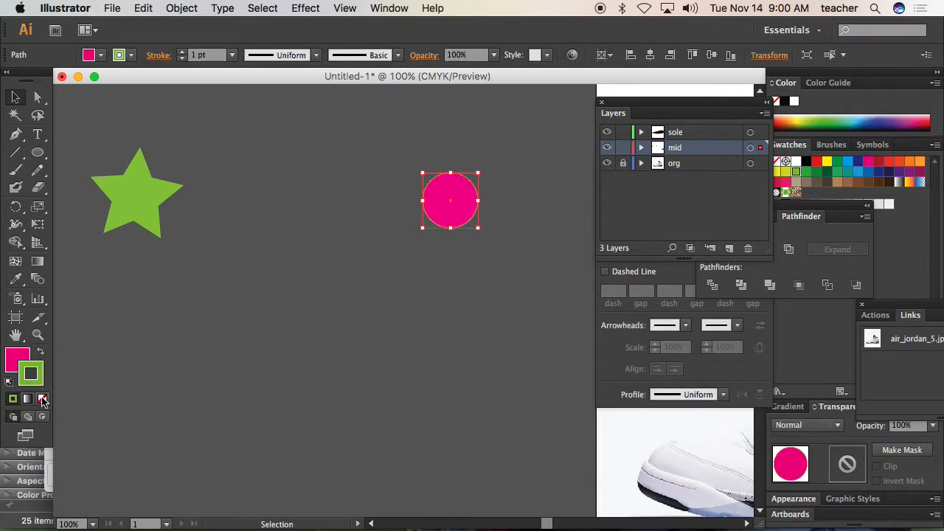
left_click(42, 398)
left_click(21, 364)
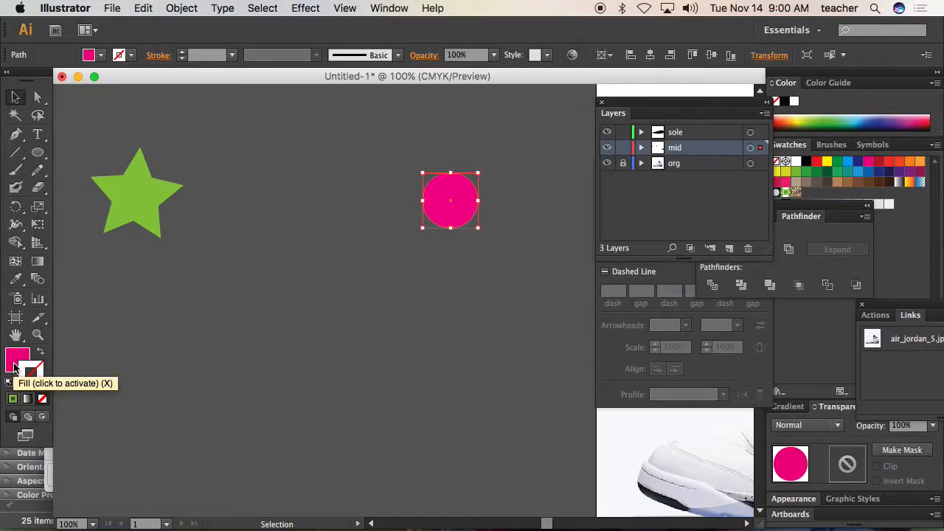
left_click(16, 361)
left_click(285, 260)
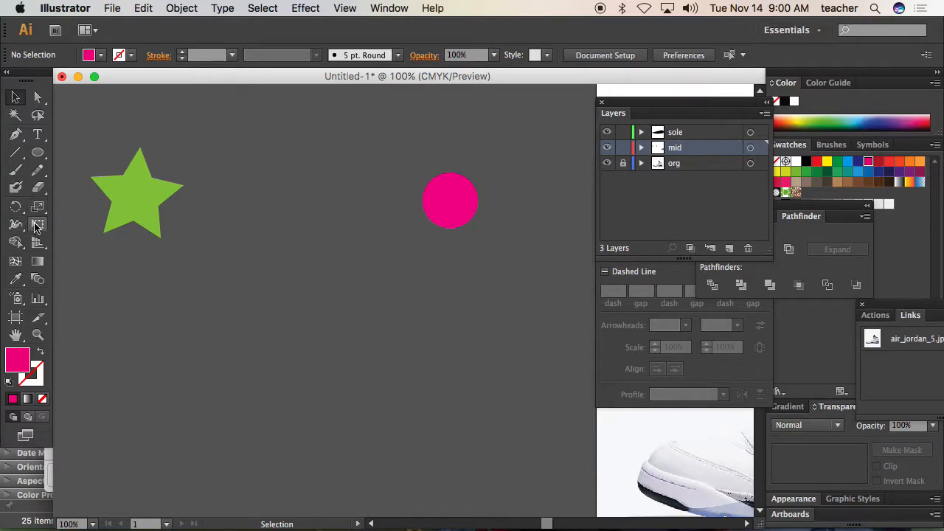
- Blend the green star into the magenta circle with the Blend tool
left_click(37, 281)
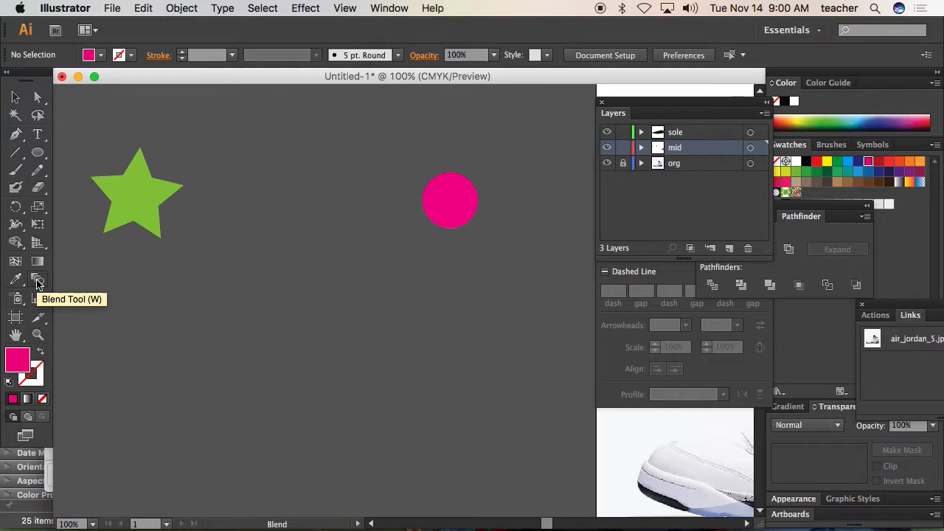
left_click(141, 196)
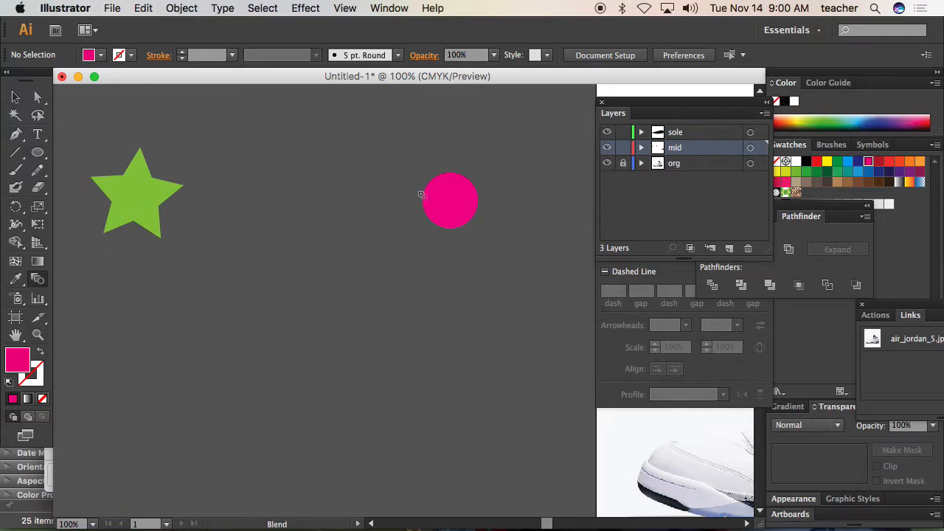
left_click(144, 200)
left_click(453, 199)
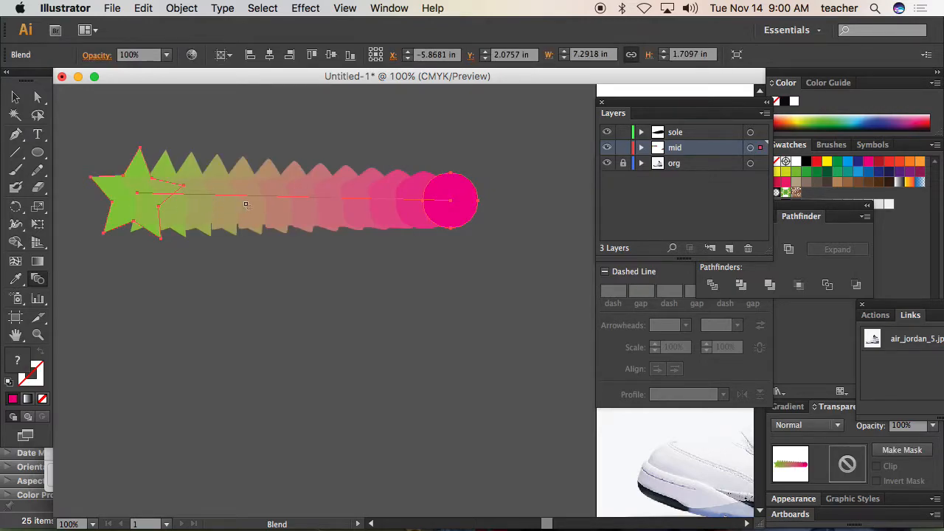
- Convert the blend spine's anchor at the circle to smooth and angle its handle so the blend arches upward toward the star
left_click(38, 98)
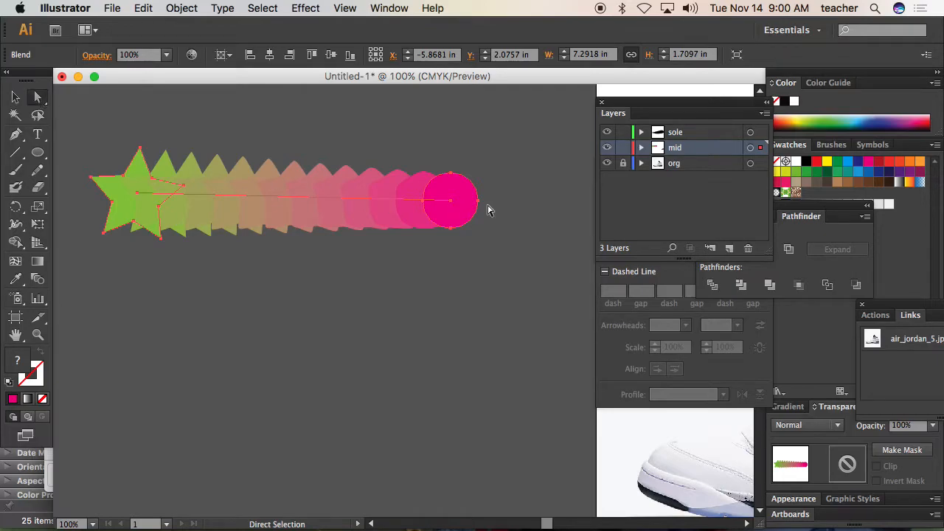
left_click(451, 202)
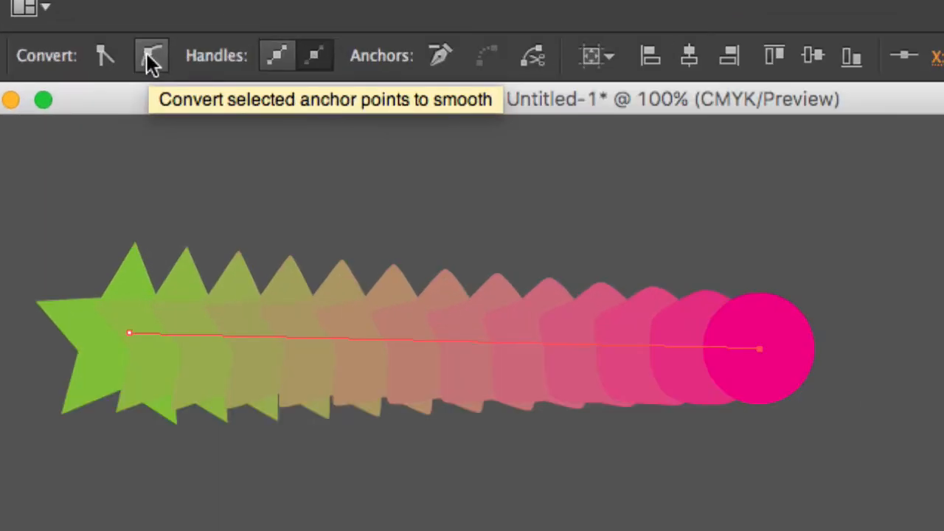
left_click(151, 57)
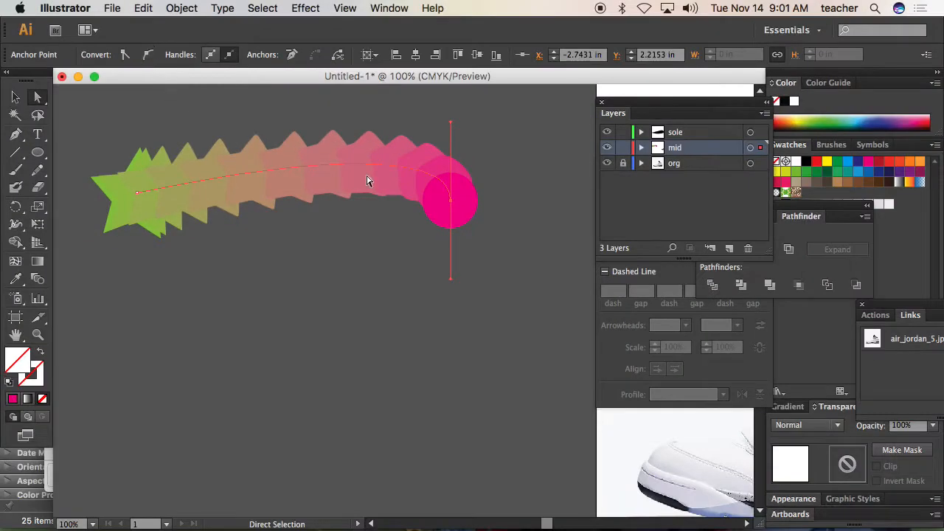
left_click_drag(450, 121, 361, 163)
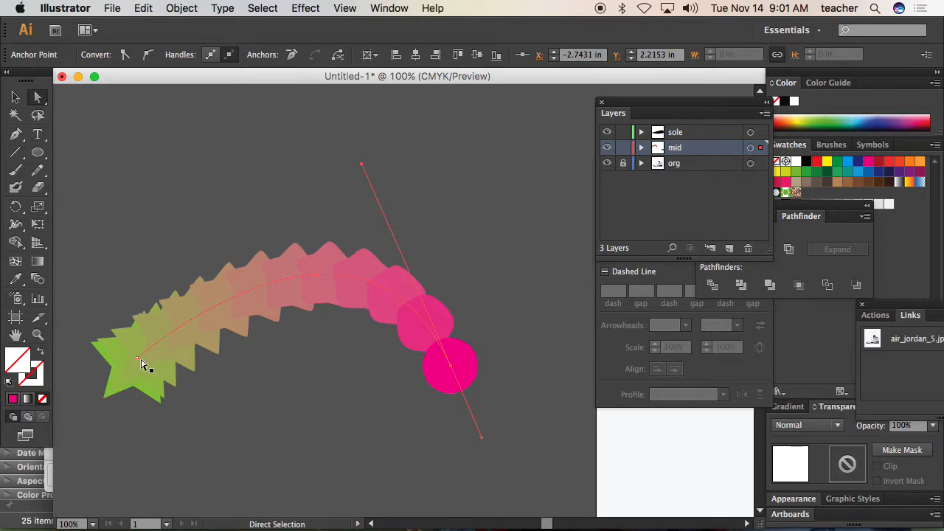
- Stretch the blend by moving the spine's star-end anchor down and left to about X -9.58 in, Y 7.15 in
left_click_drag(138, 360, 161, 488)
key("space")
left_click_drag(279, 416, 320, 200)
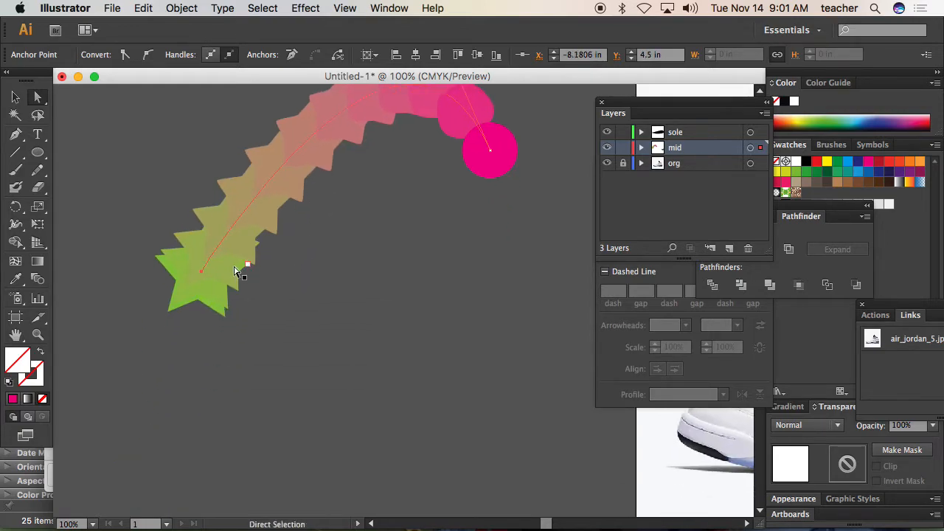
left_click_drag(201, 272, 129, 413)
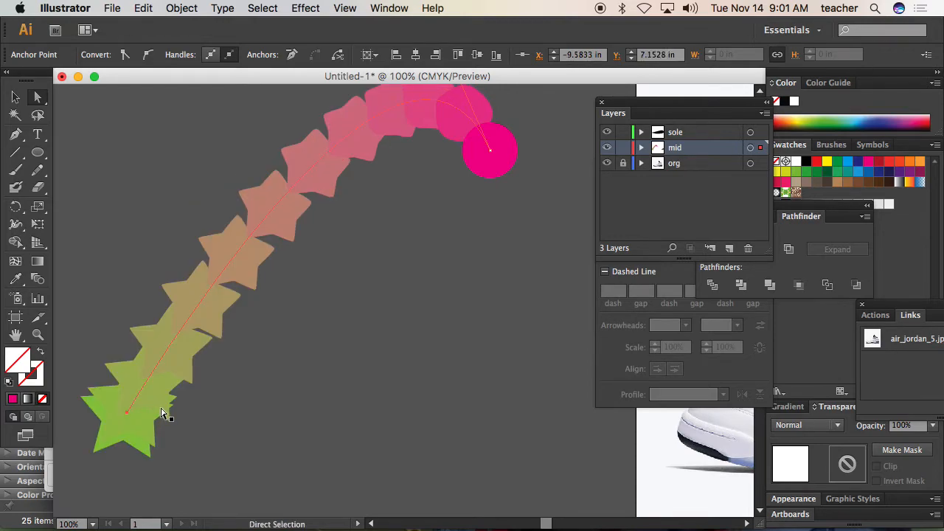
left_click(227, 396, "alt+super")
left_click(243, 391, "alt+super")
key("space")
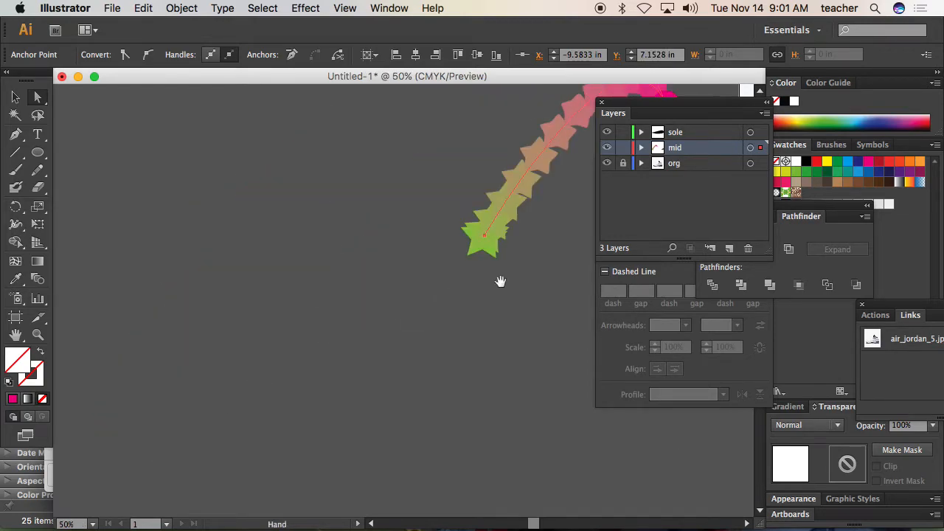
left_click_drag(502, 281, 249, 371)
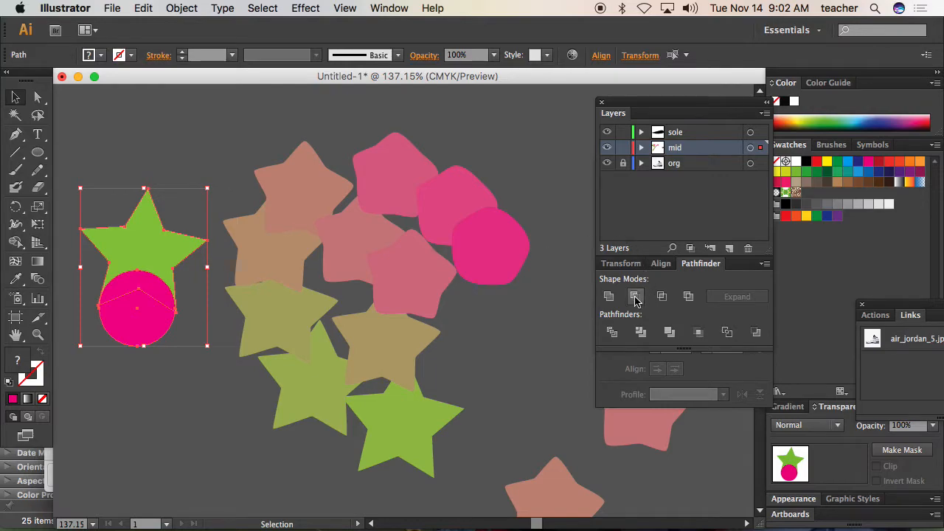
- Try subtracting the magenta circle from the green star with Minus Front, and undo it
left_click(635, 298)
left_click(111, 338)
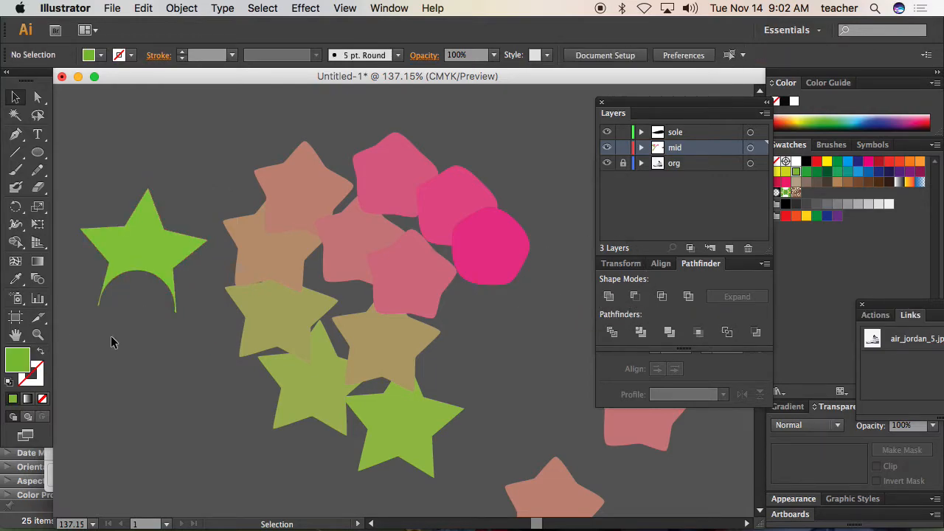
key("super+z")
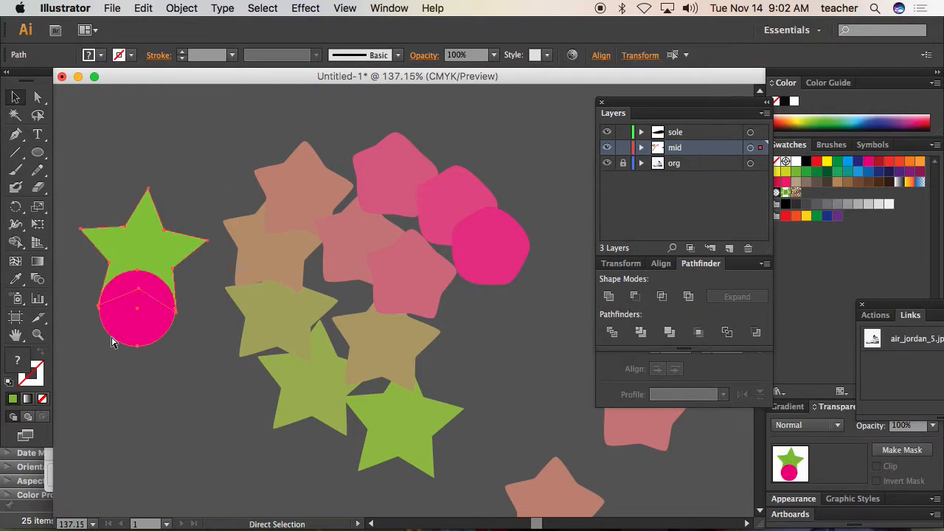
- Move the green star and magenta circle onto the neighbouring cluster of stars and divide all the overlapping shapes with Pathfinder
left_click(104, 171)
left_click_drag(166, 306, 264, 355)
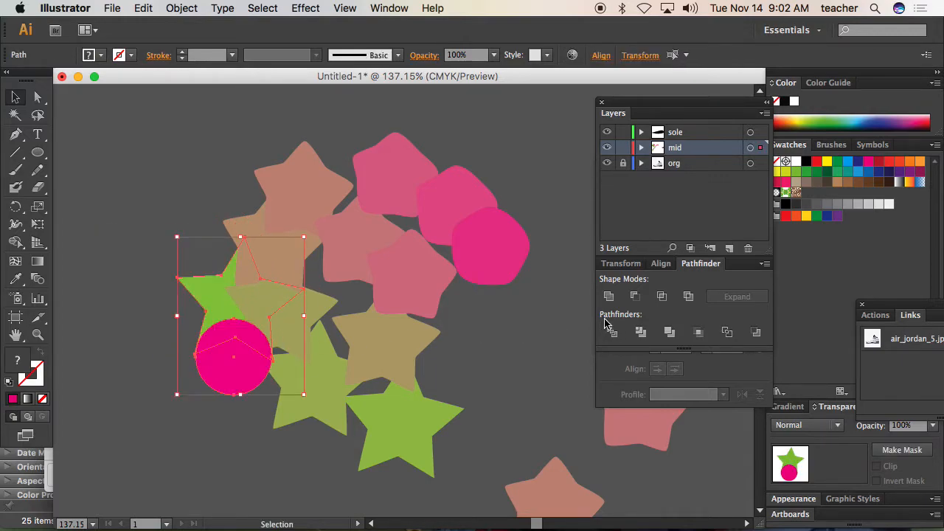
key("super+a")
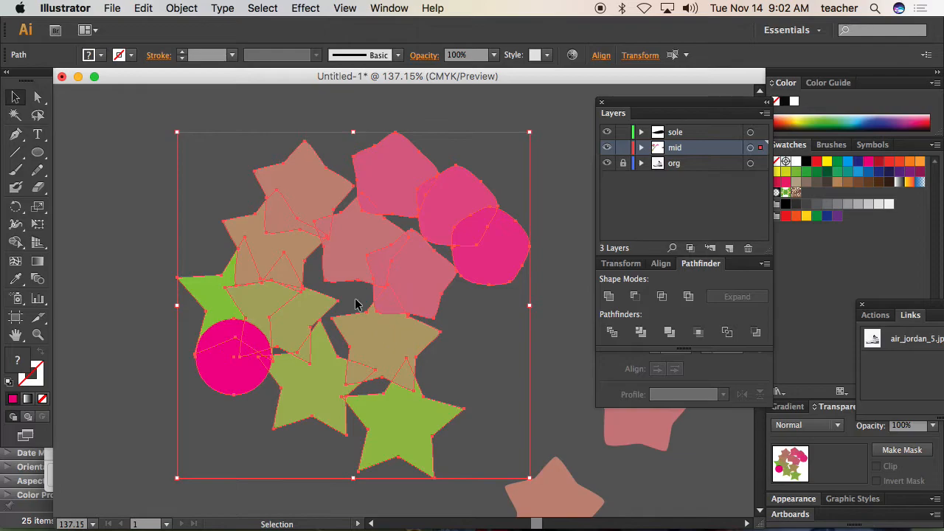
left_click(612, 333)
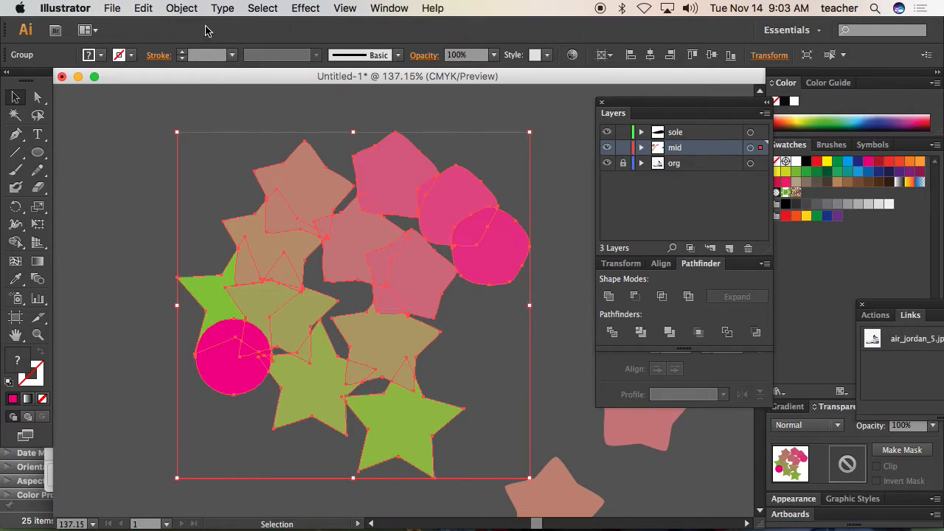
- Ungroup the divided pieces and delete the overlap piece between the two upper brown stars
left_click(181, 9)
left_click(214, 77)
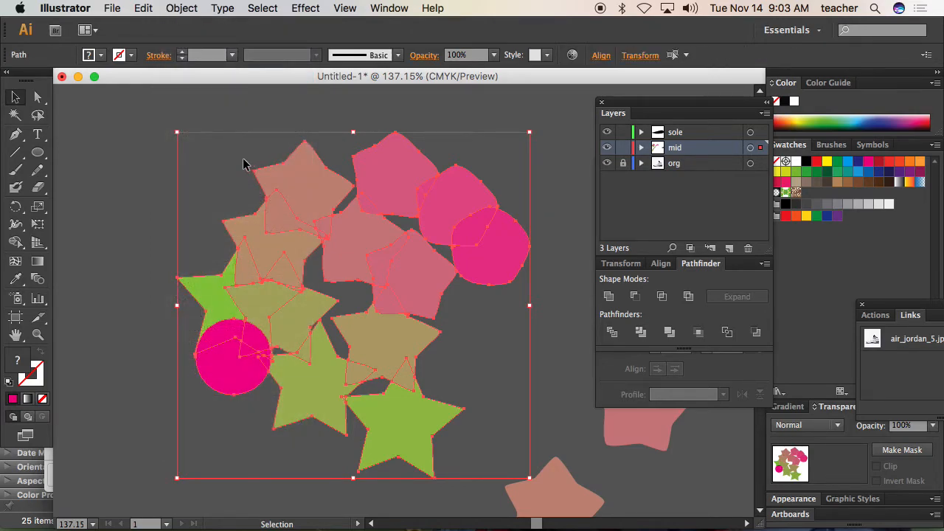
left_click(145, 185)
left_click(280, 219)
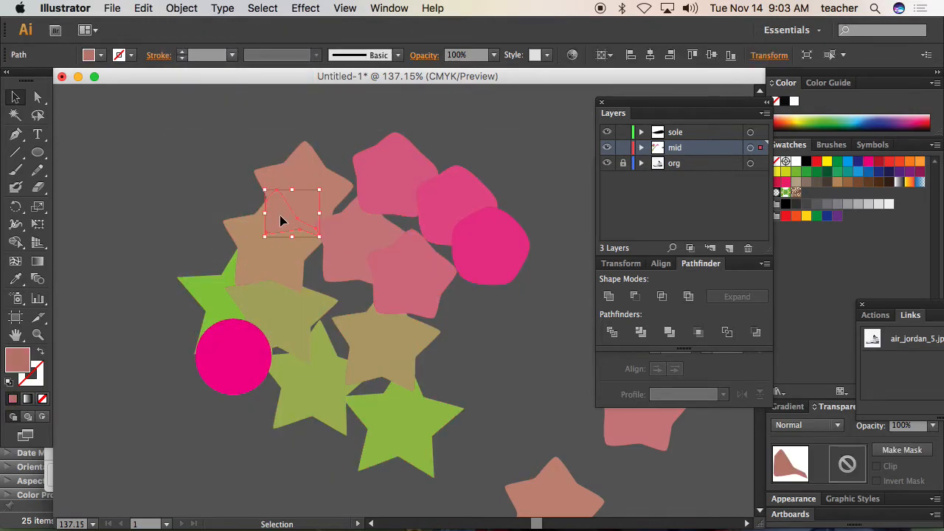
key("Delete")
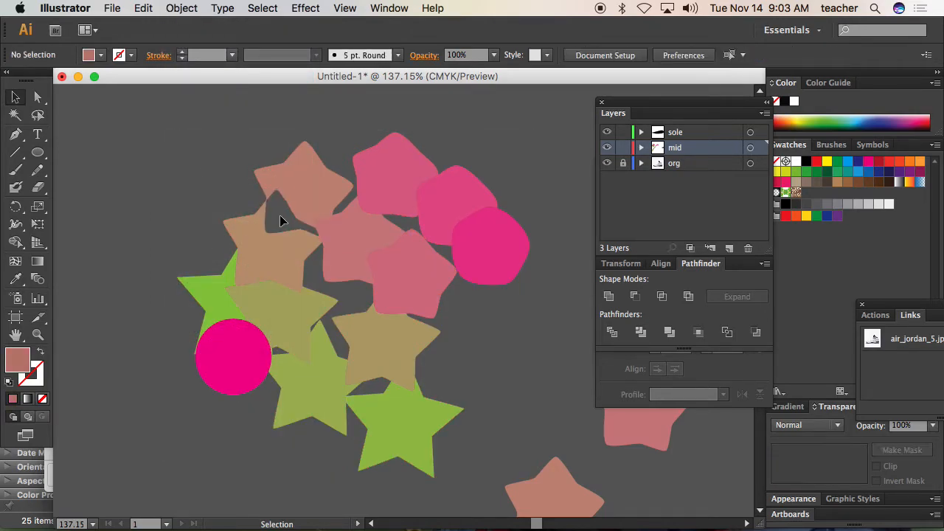
- Recolor separate pieces of the cluster: the overlap on the green star dark green, two pink stars brown and dark brown, the tan star blue
left_click(252, 273)
left_click_drag(817, 171, 256, 280)
left_click_drag(862, 189, 411, 297)
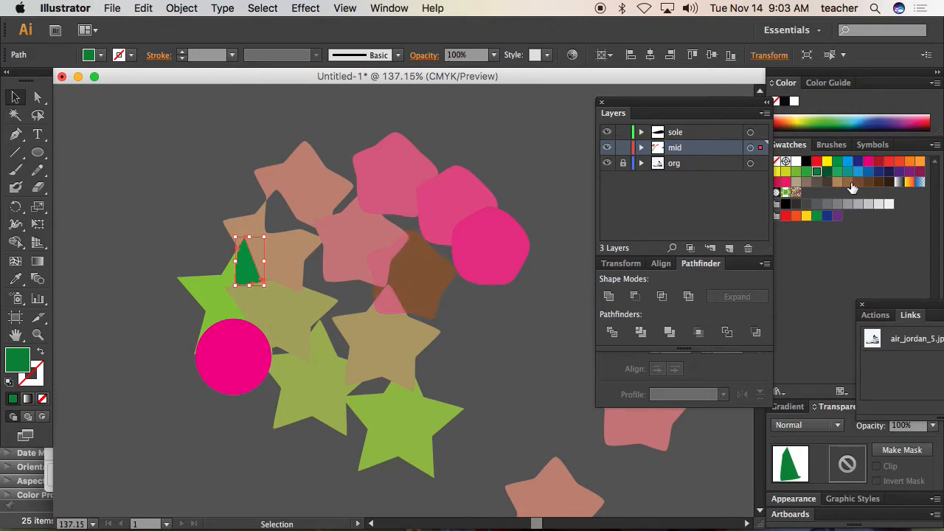
left_click_drag(888, 185, 373, 234)
left_click_drag(858, 171, 409, 370)
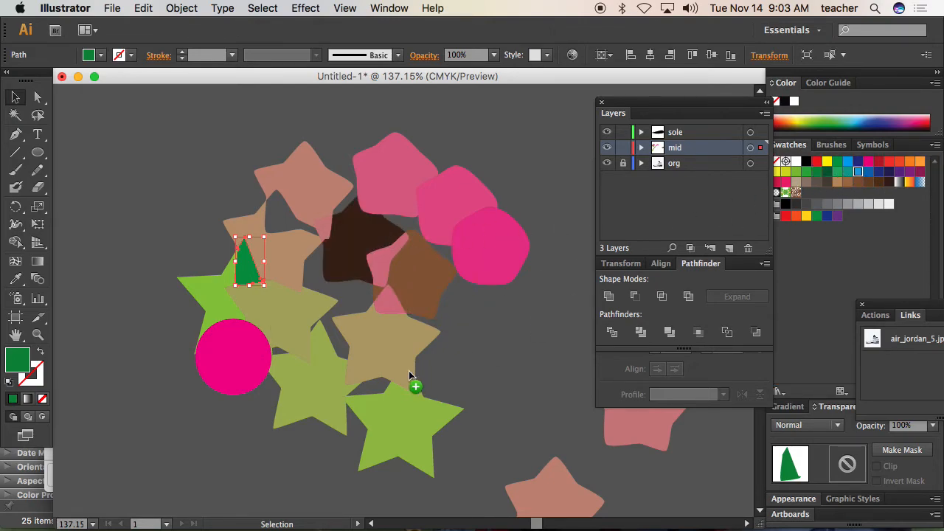
- Delete the small tan overlap piece between the blue star and the olive star below it
left_click(357, 380)
left_click(350, 384)
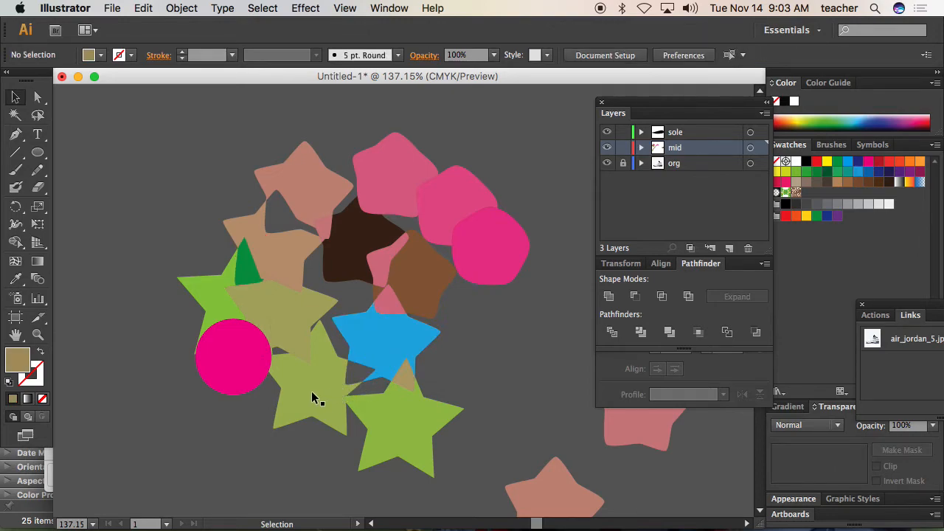